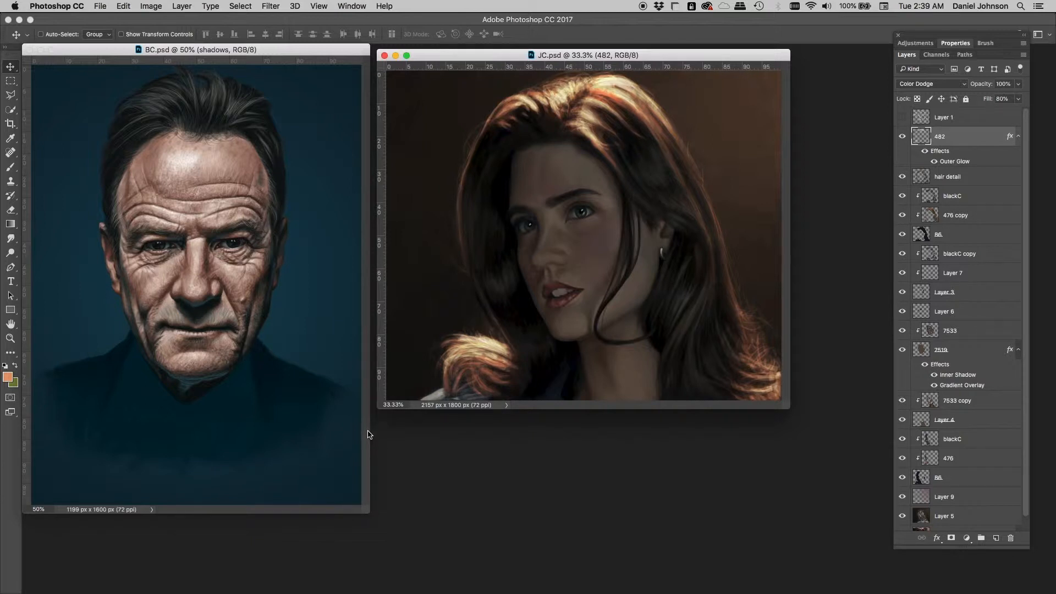
In BC.psd, hide every layer from hairs down to Layer 3 so the reference photo on Layer 1 is exposed.
click(368, 434)
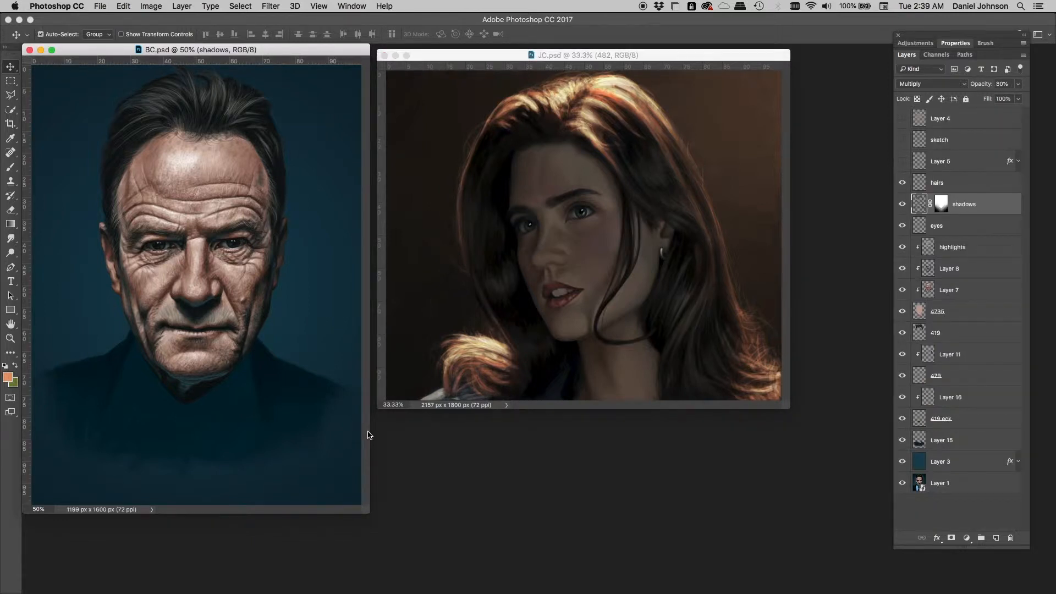
key(super+equal)
key(super+equal)
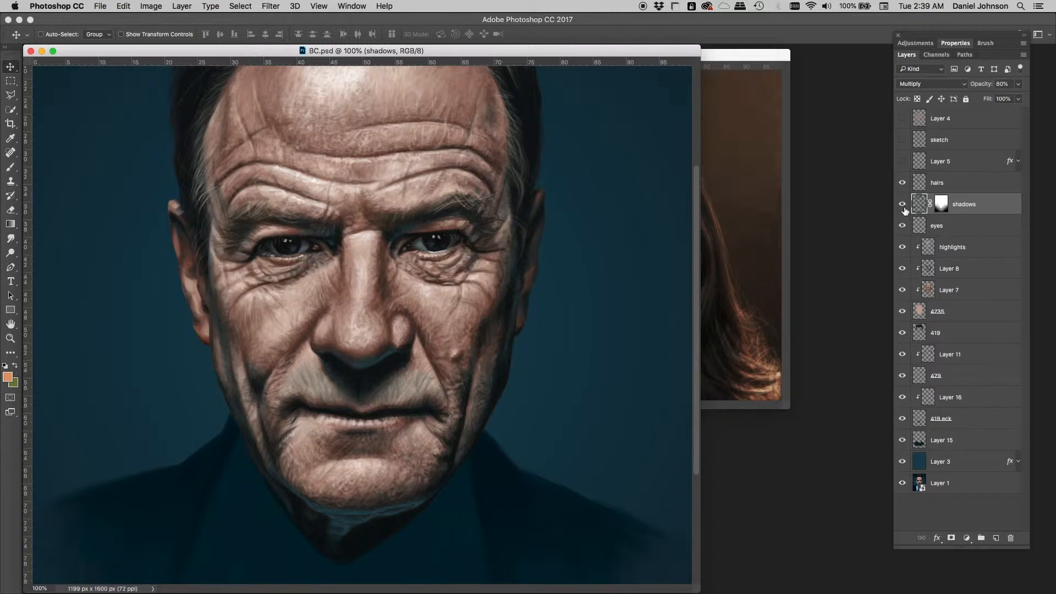
drag(902, 184, 901, 441)
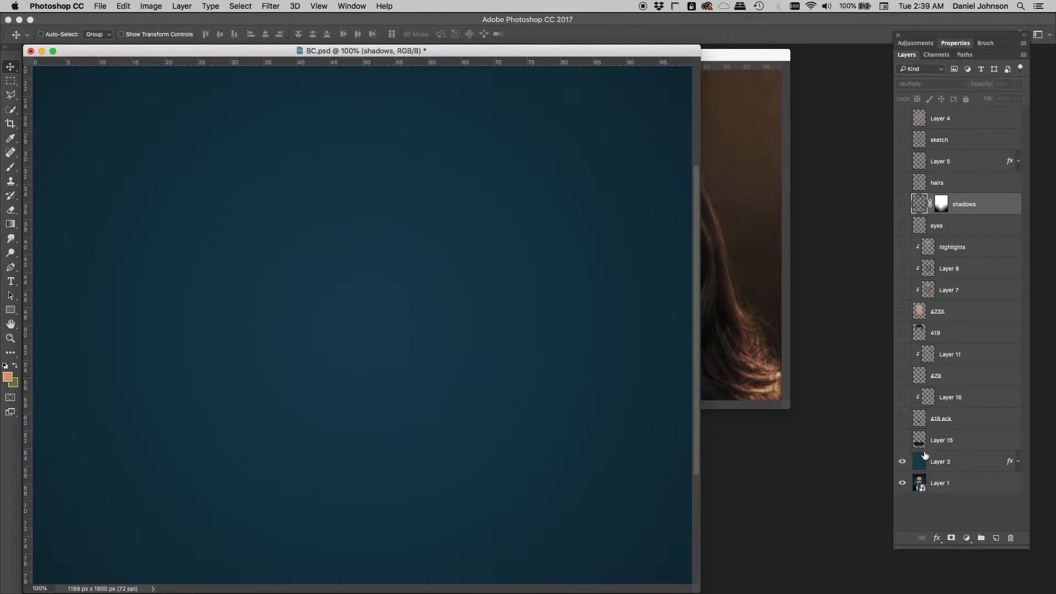
click(902, 462)
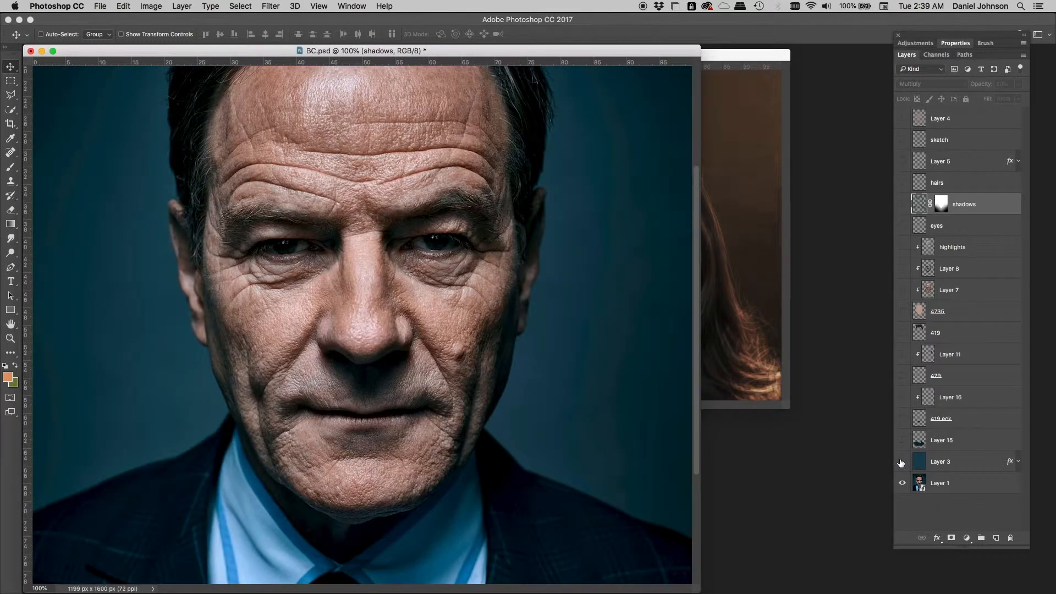
click(902, 462)
click(902, 462)
Show the sketch layer over the blue Layer 3 background, along with the 4735 face base layer.
click(902, 140)
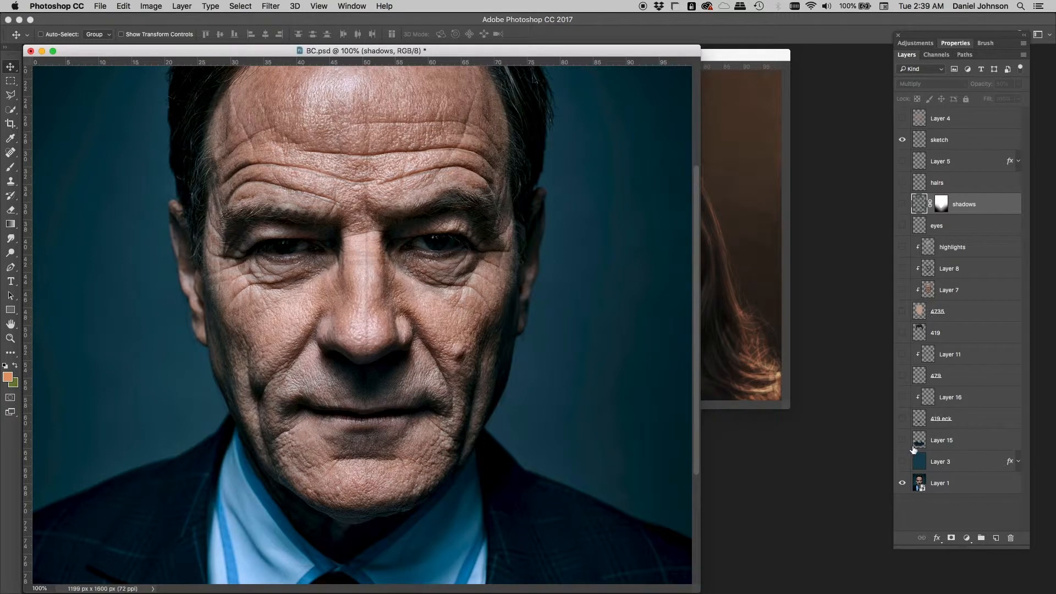
click(902, 462)
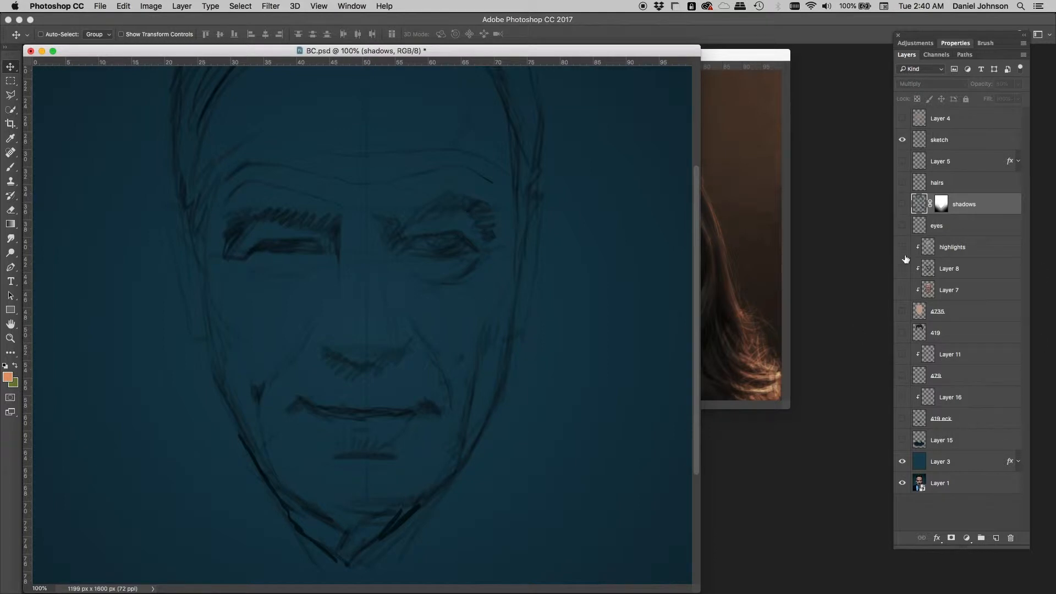
click(902, 311)
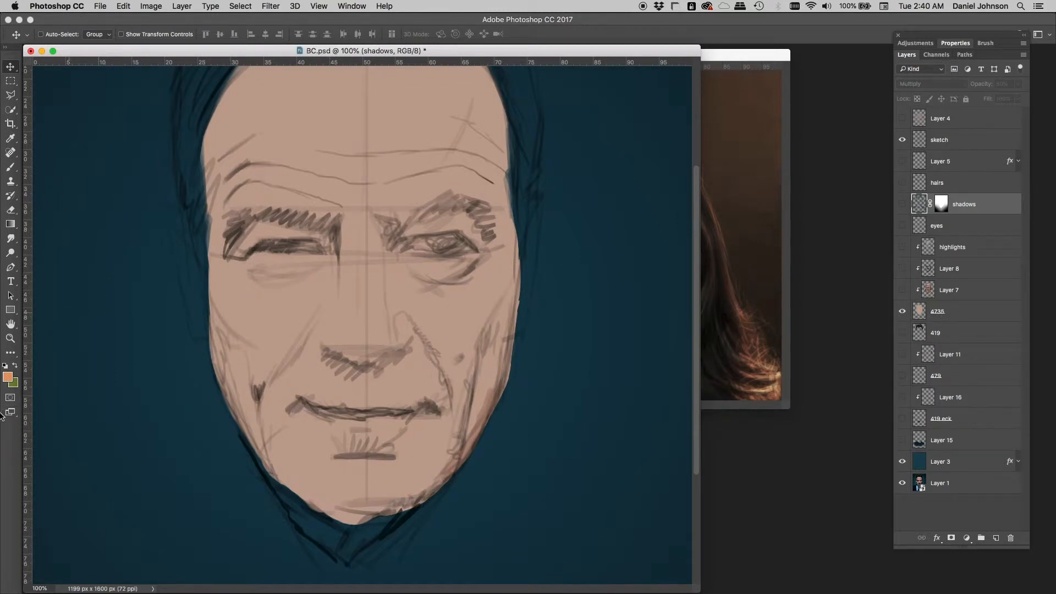
Set the foreground colour to PANTONE 4735 C from the PANTONE solid coated colour library.
click(8, 378)
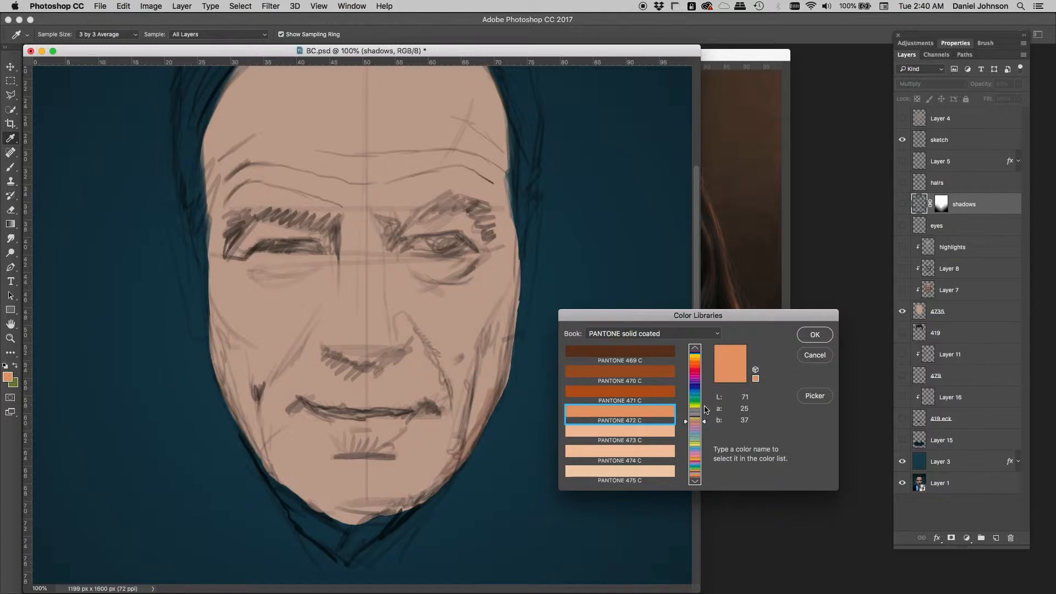
text(4735)
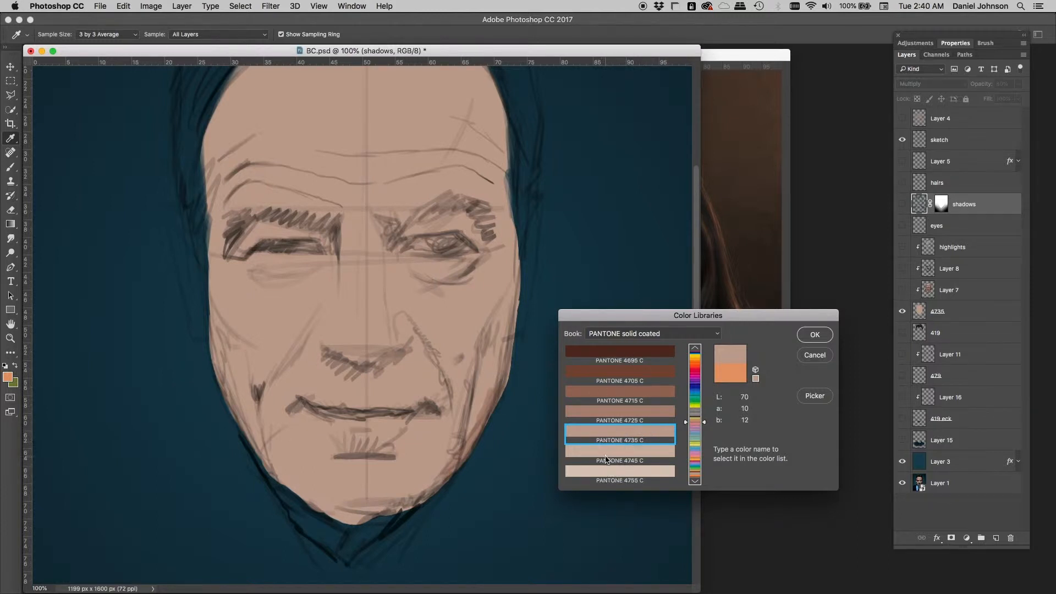
click(814, 334)
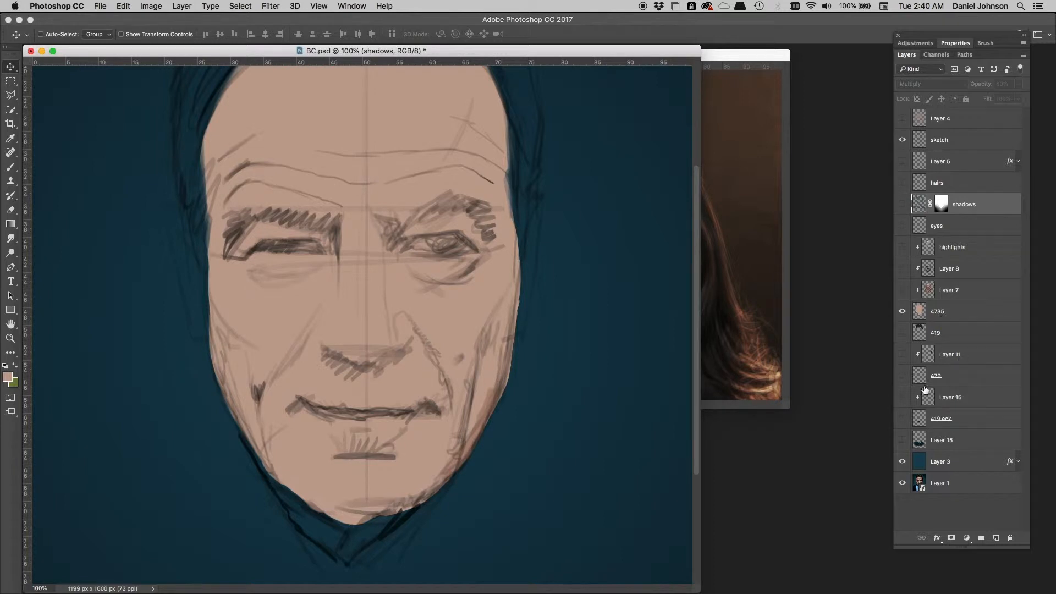
Show the 479 ear layer and the dark neck base layer, and make the 4735 face layer active.
click(902, 376)
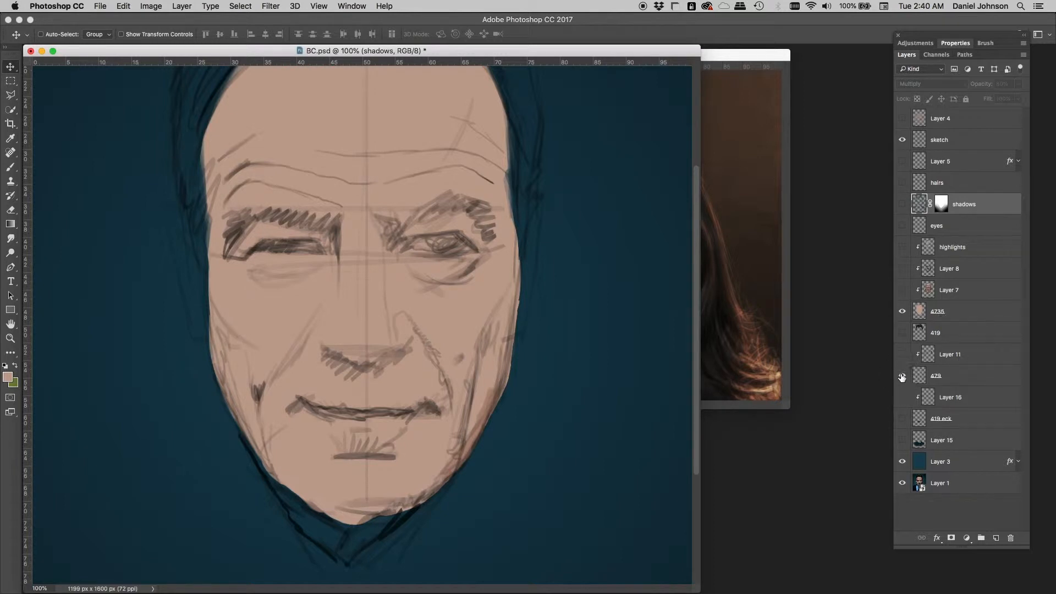
click(944, 379)
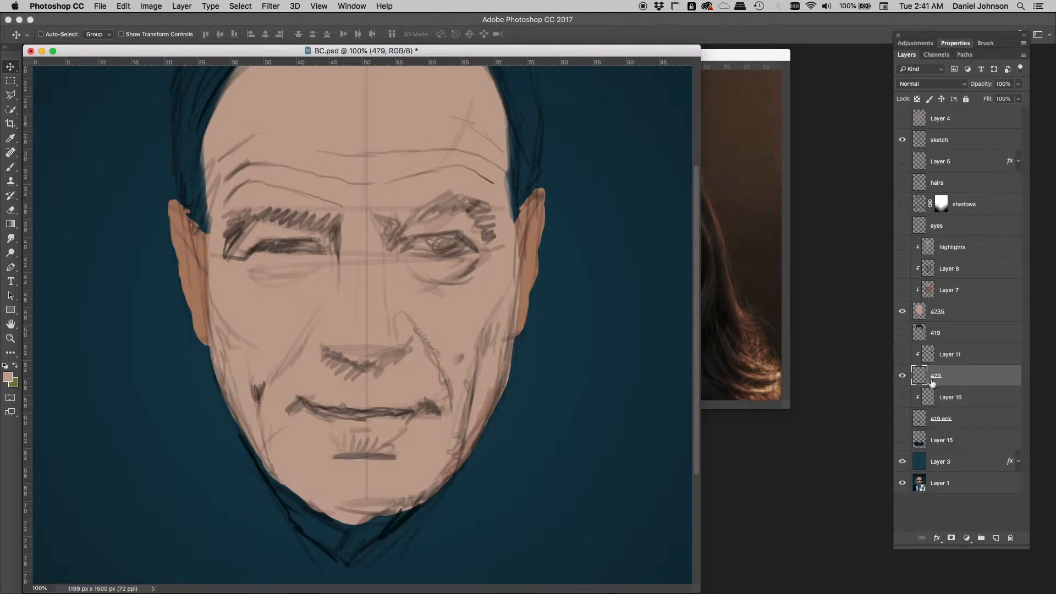
click(903, 420)
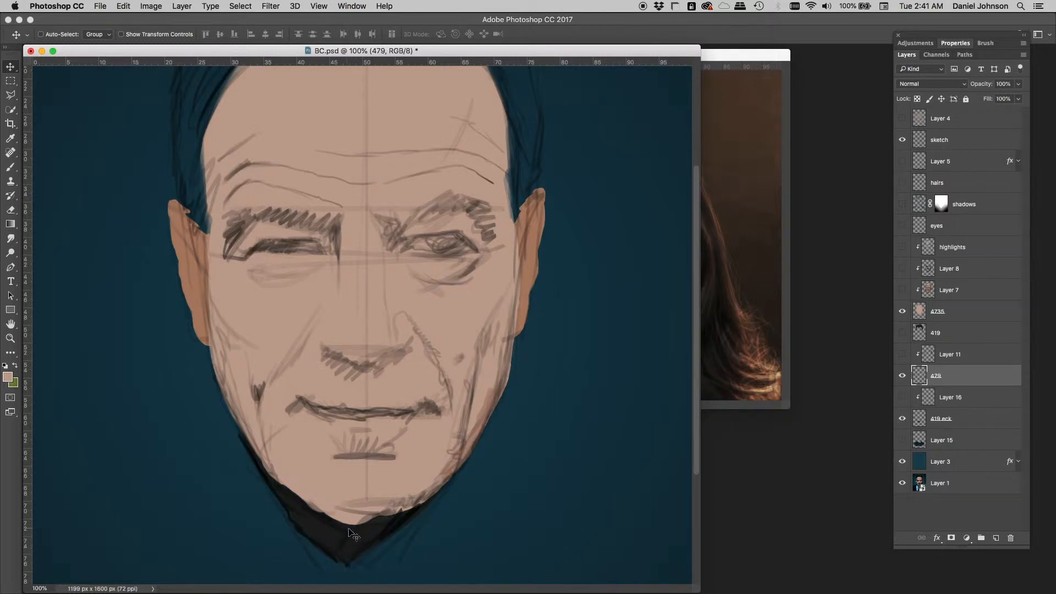
click(943, 421)
click(944, 379)
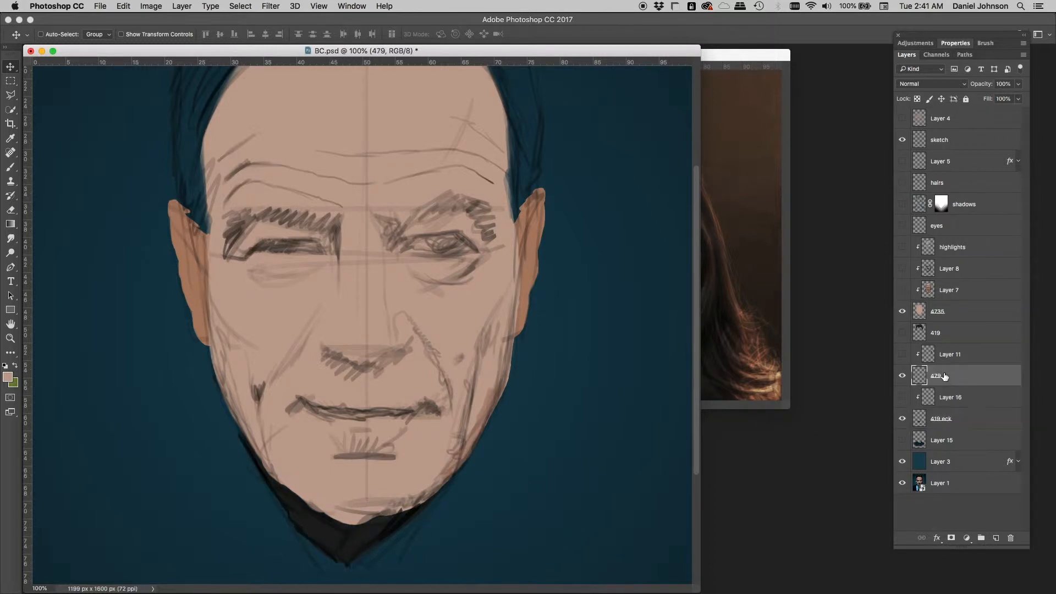
click(940, 315)
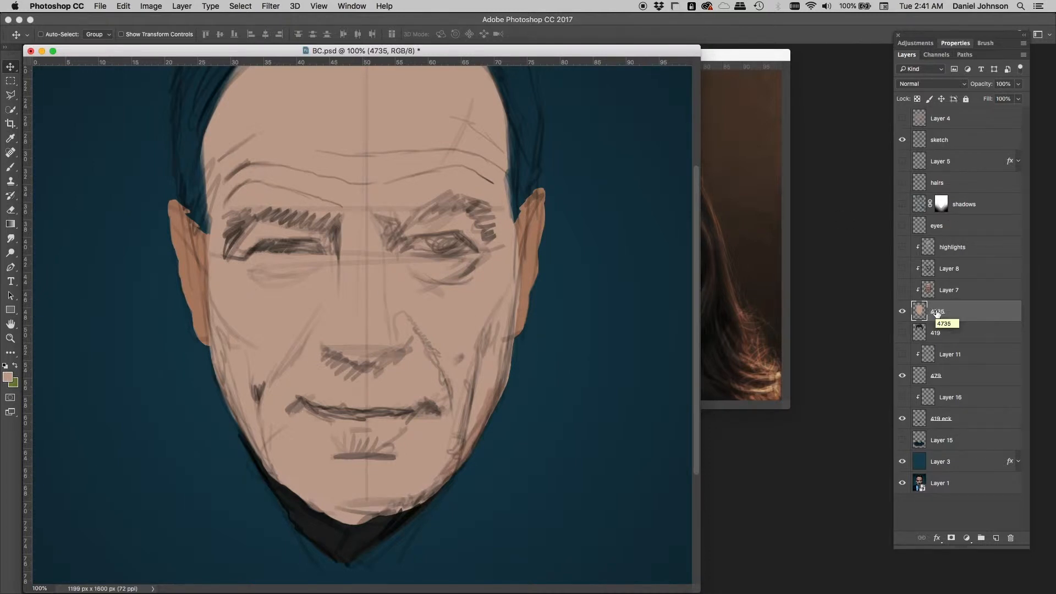
Compare the flat base shapes with the sketch and the reference photo by toggling the sketch, Layer 3 and 4735 layers.
click(903, 140)
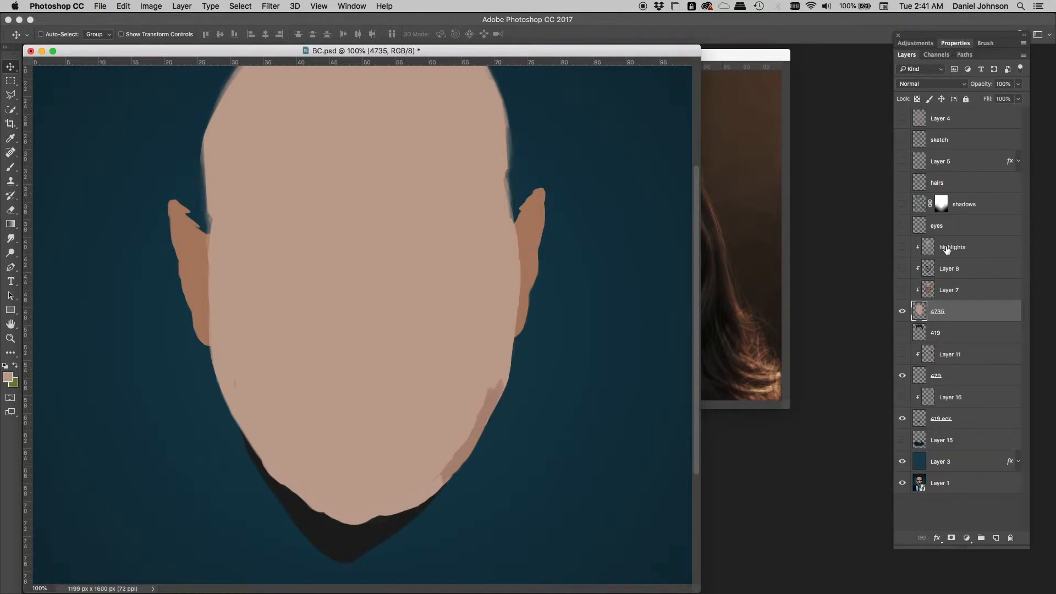
click(902, 140)
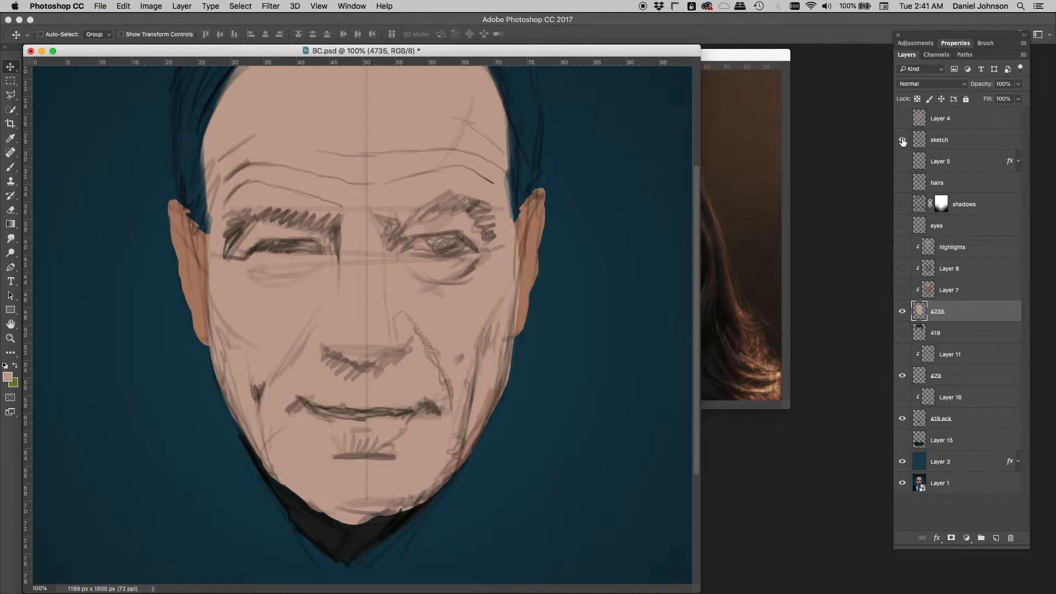
click(902, 463)
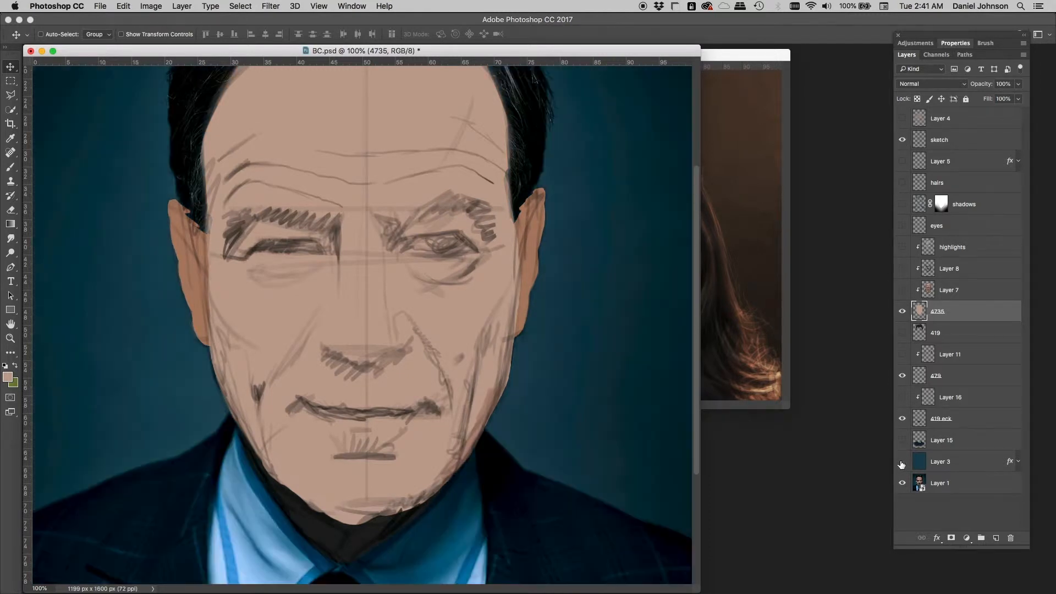
click(902, 311)
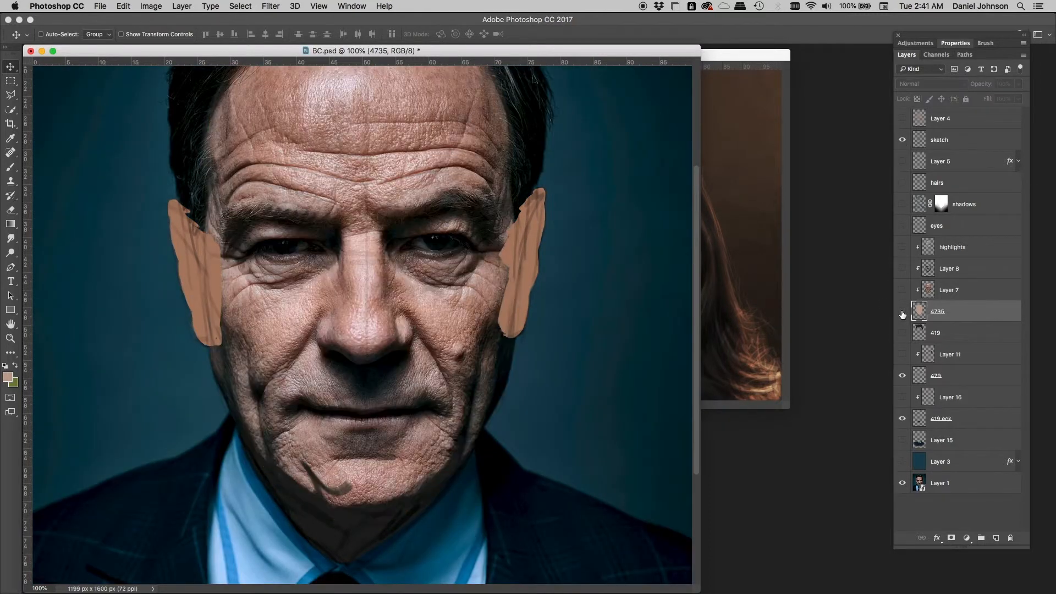
click(902, 312)
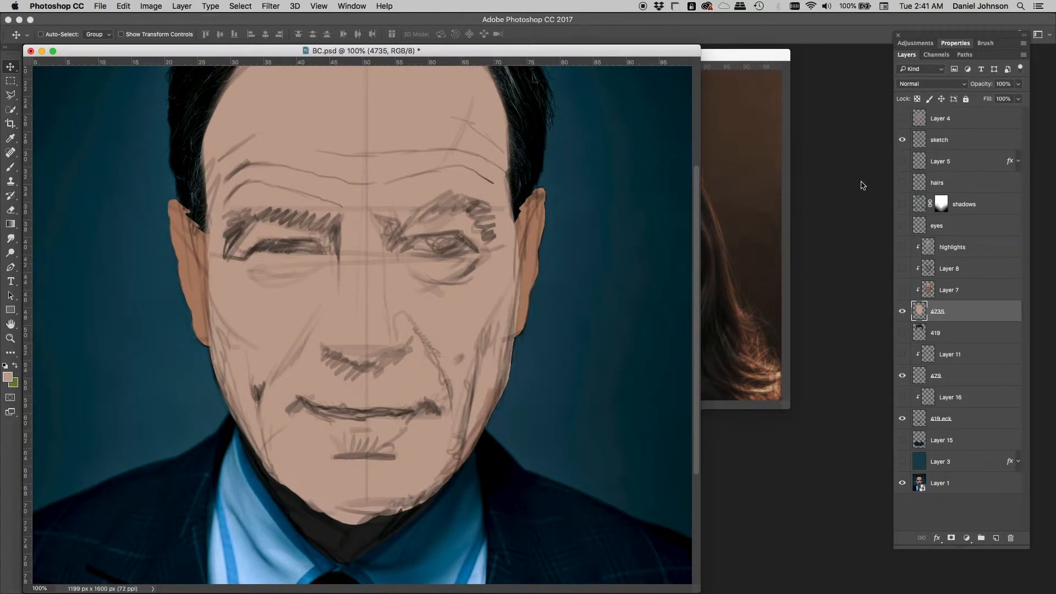
click(901, 462)
Hide the Layer 1 photo and the sketch, and show and select Layer 7 with the painted face shading.
click(902, 483)
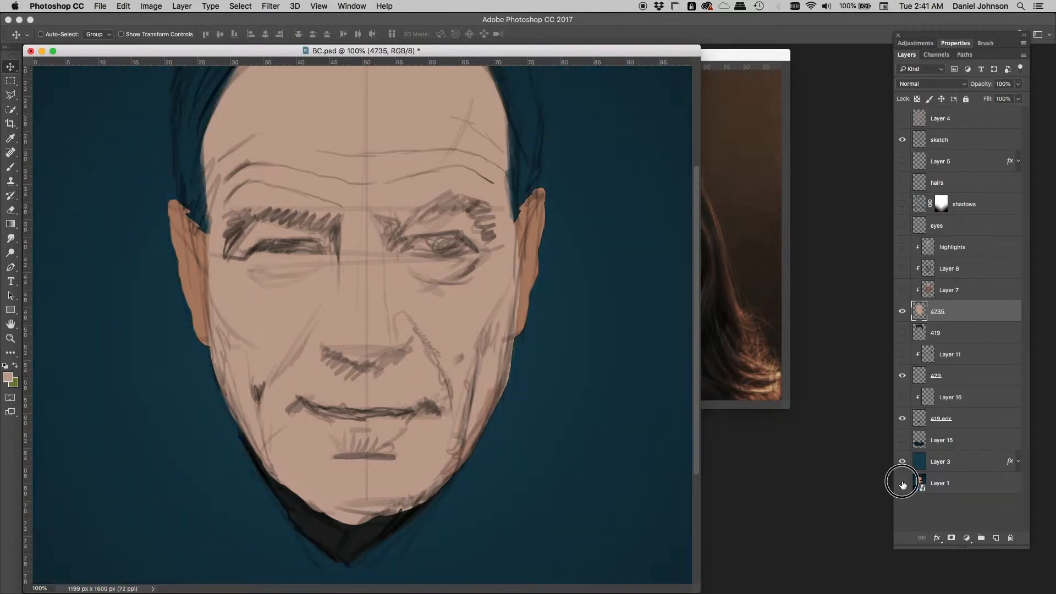
click(903, 140)
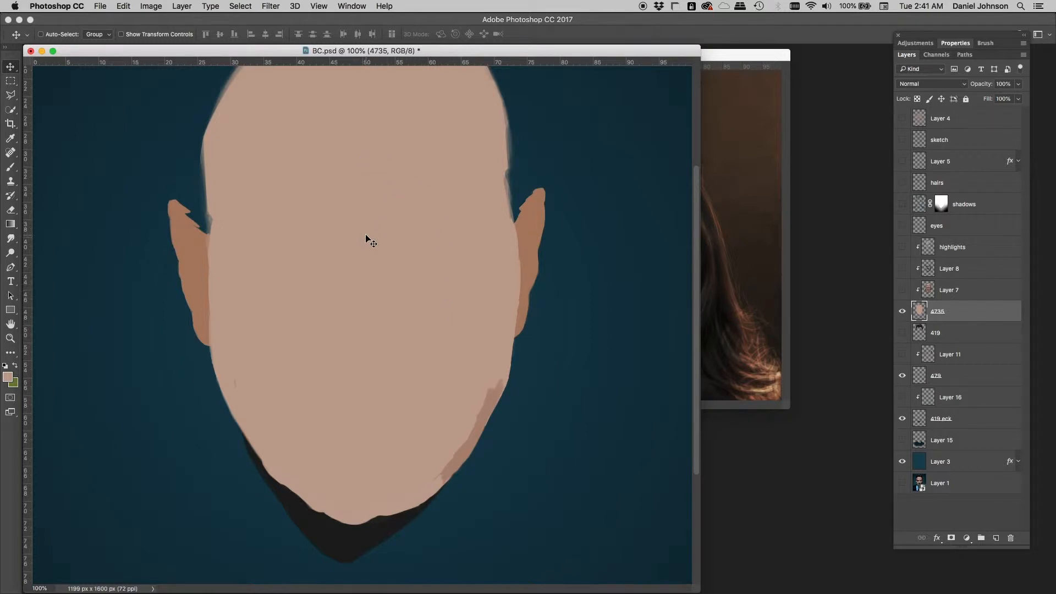
click(902, 290)
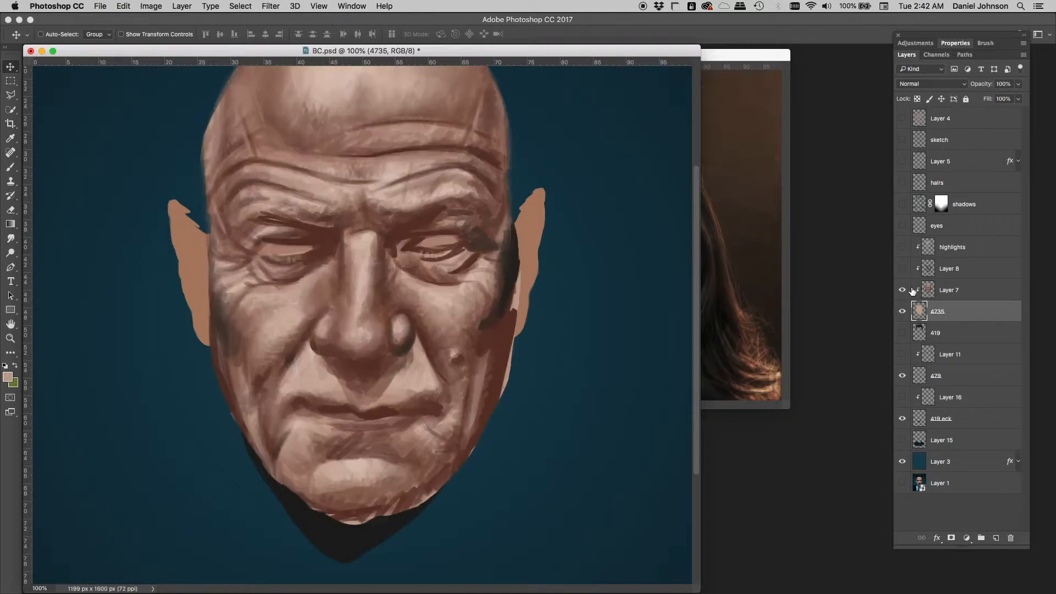
click(949, 292)
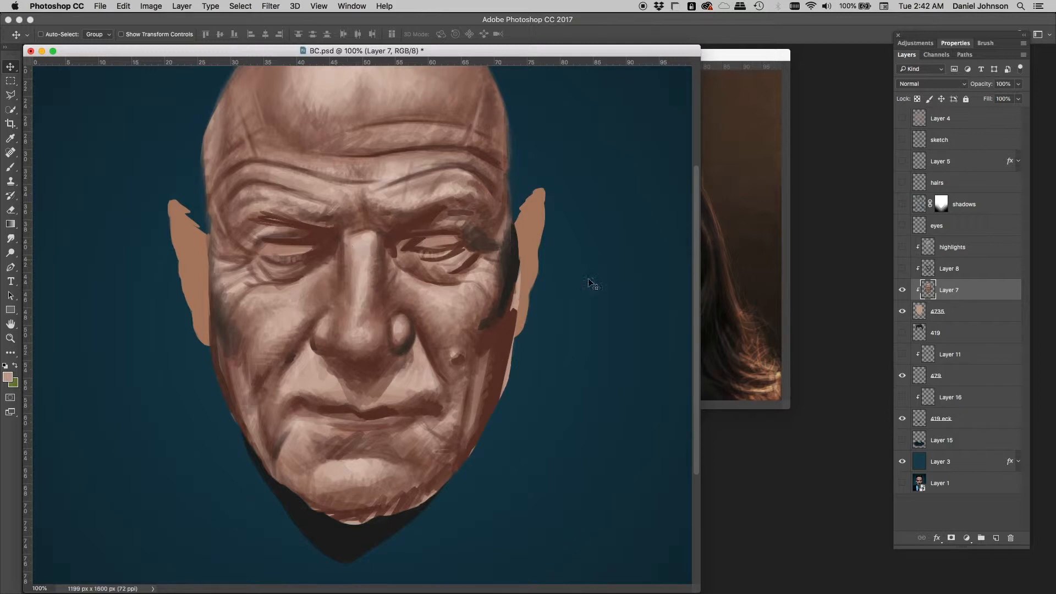
Show and select Layer 8, and compare the face with and without its darker shading and details.
click(902, 268)
click(940, 269)
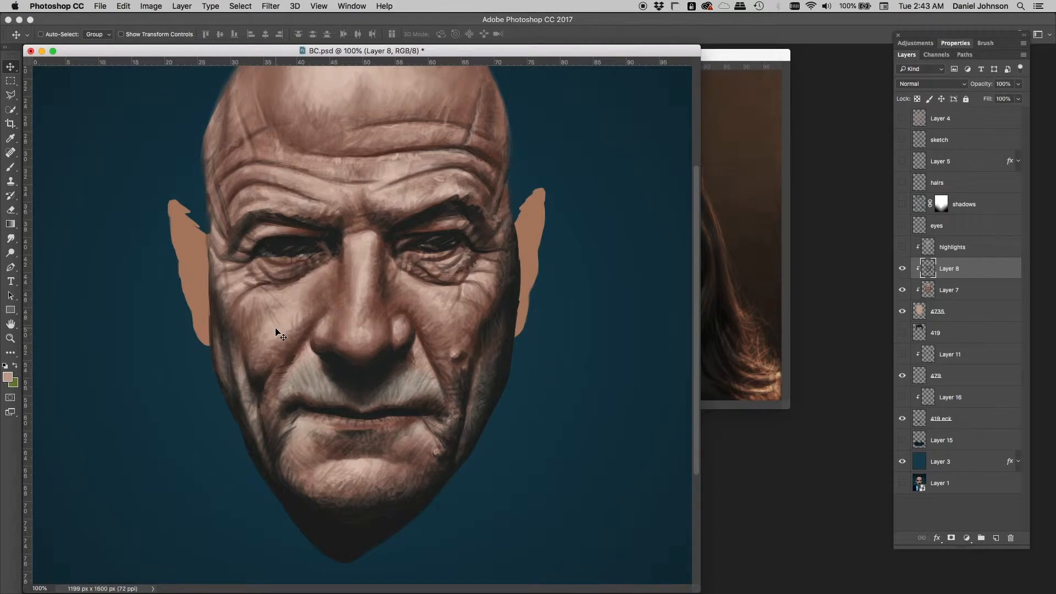
click(902, 270)
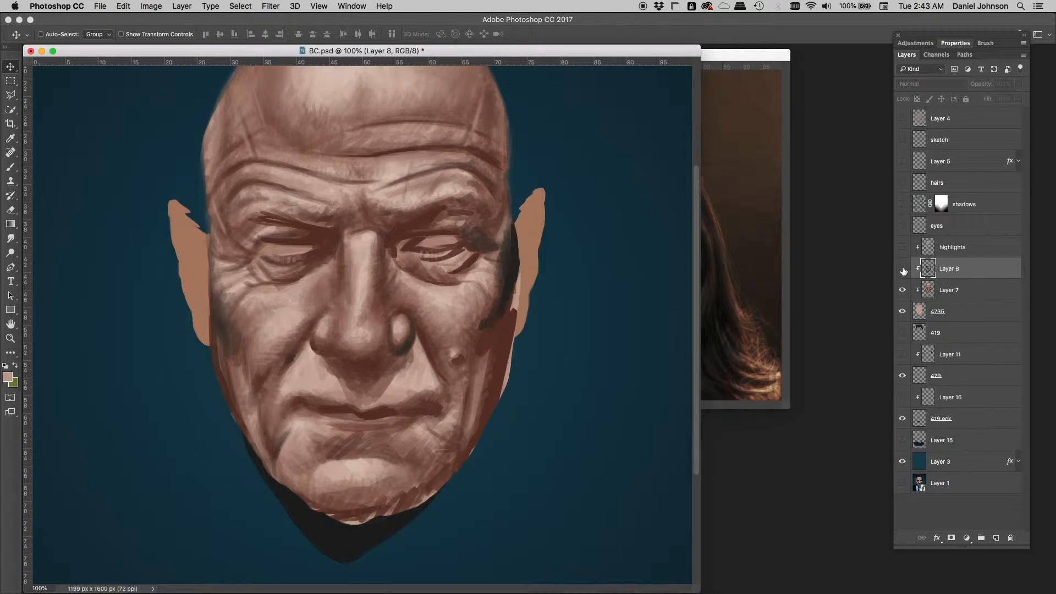
click(902, 269)
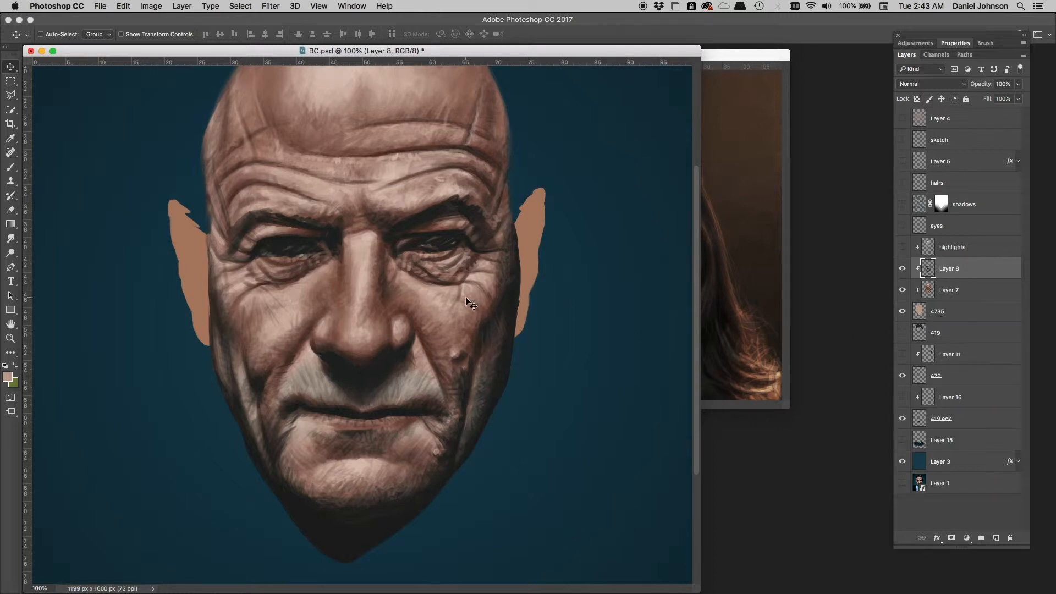
Show the 419 layer with the dark hair base and inspect the hair above the forehead.
click(903, 333)
scroll(478, 335, up, 2)
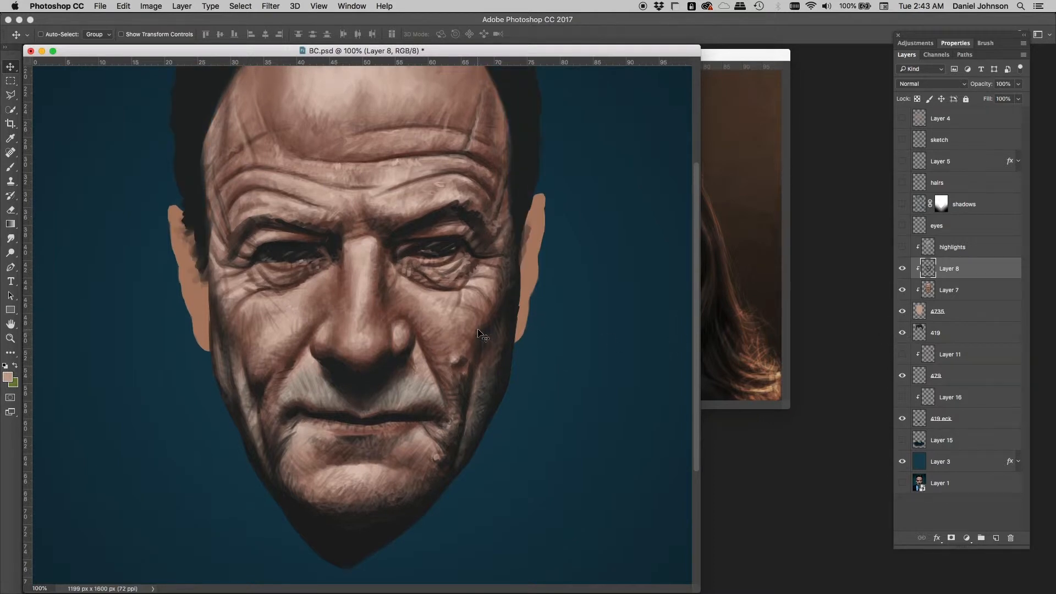
scroll(479, 336, up, 3)
scroll(343, 236, up, 5)
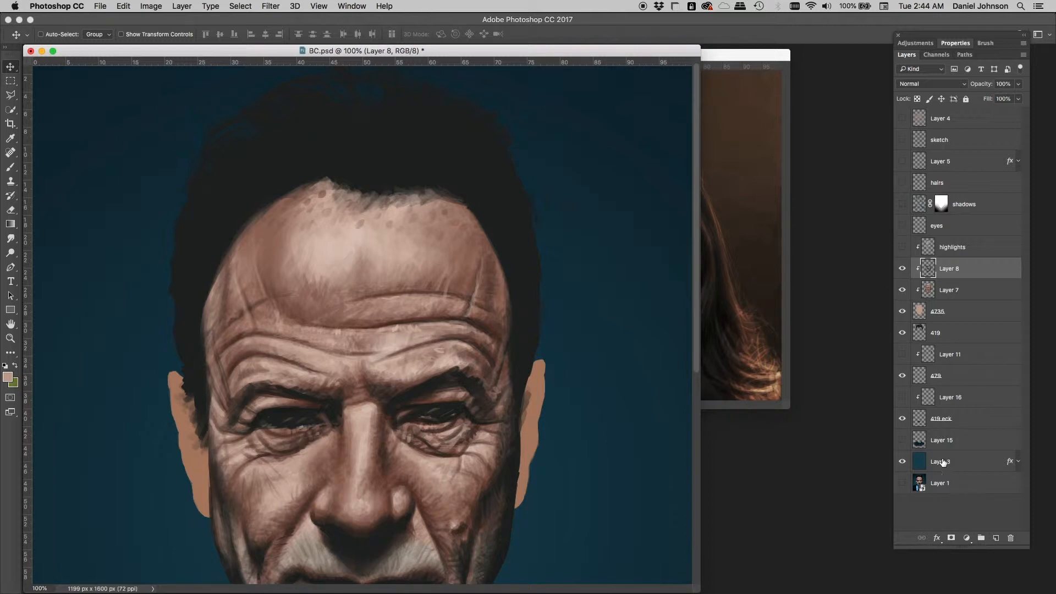
Show Layer 15 with the dark clothing and inspect the shoulders.
click(903, 440)
scroll(539, 505, down, 10)
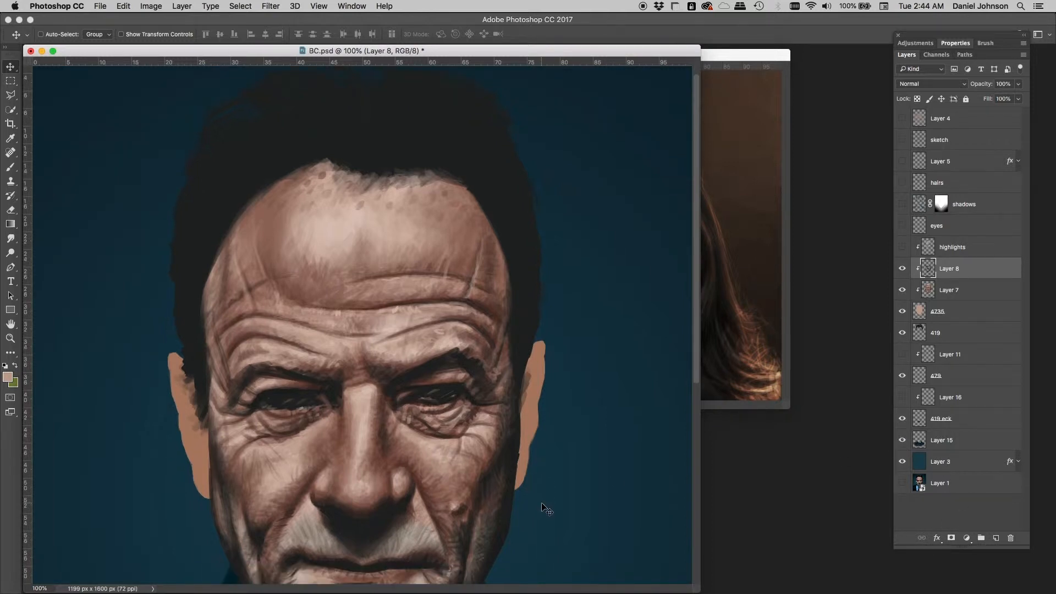
scroll(297, 522, down, 2)
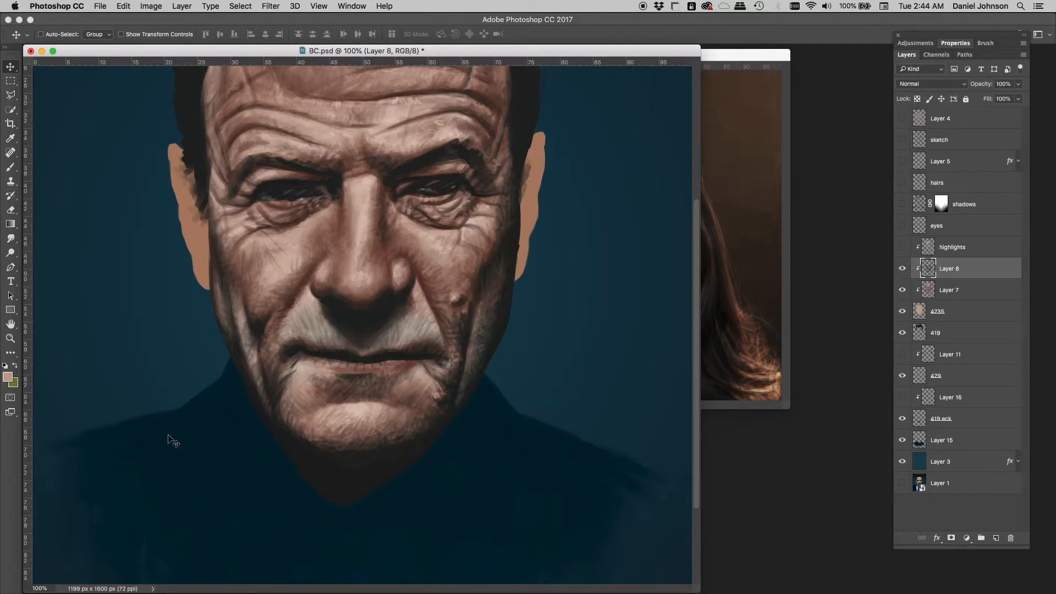
scroll(544, 505, up, 7)
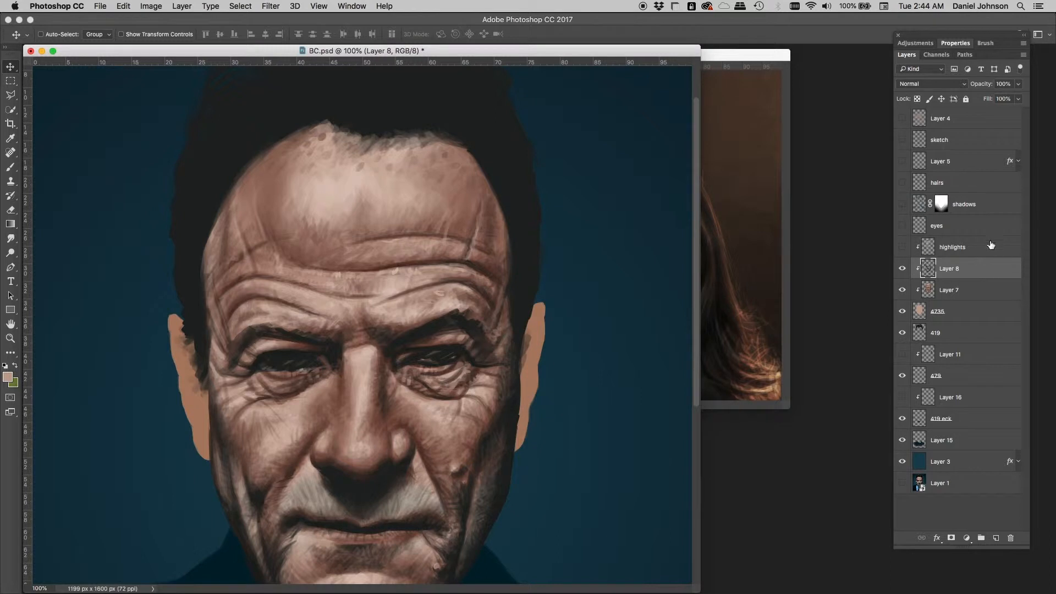
Show and select the highlights layer clipped above Layer 8, and examine the highlights across the face.
click(902, 247)
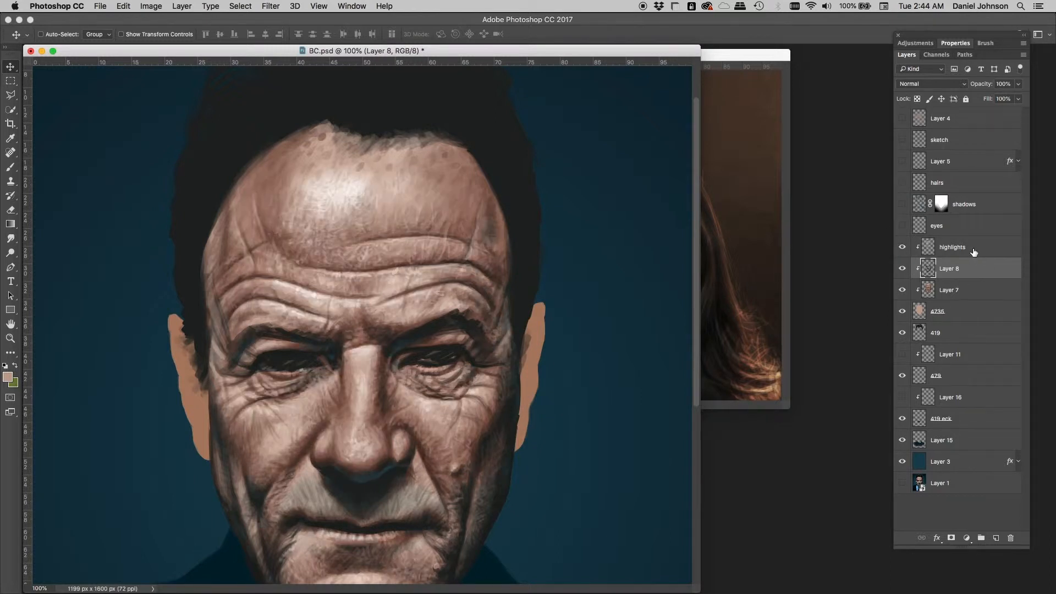
click(971, 250)
scroll(380, 369, down, 3)
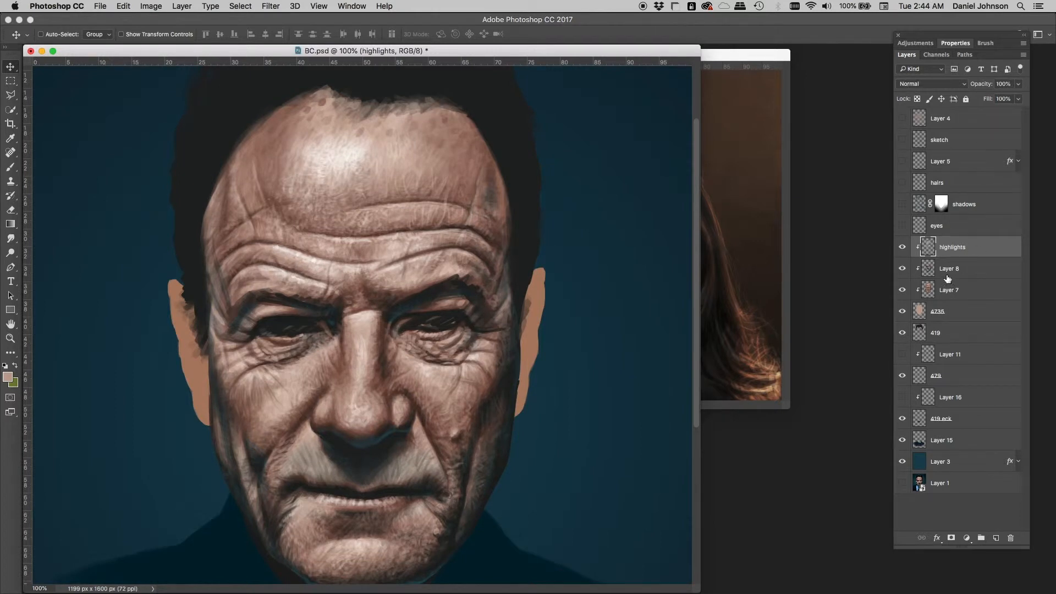
scroll(484, 379, down, 5)
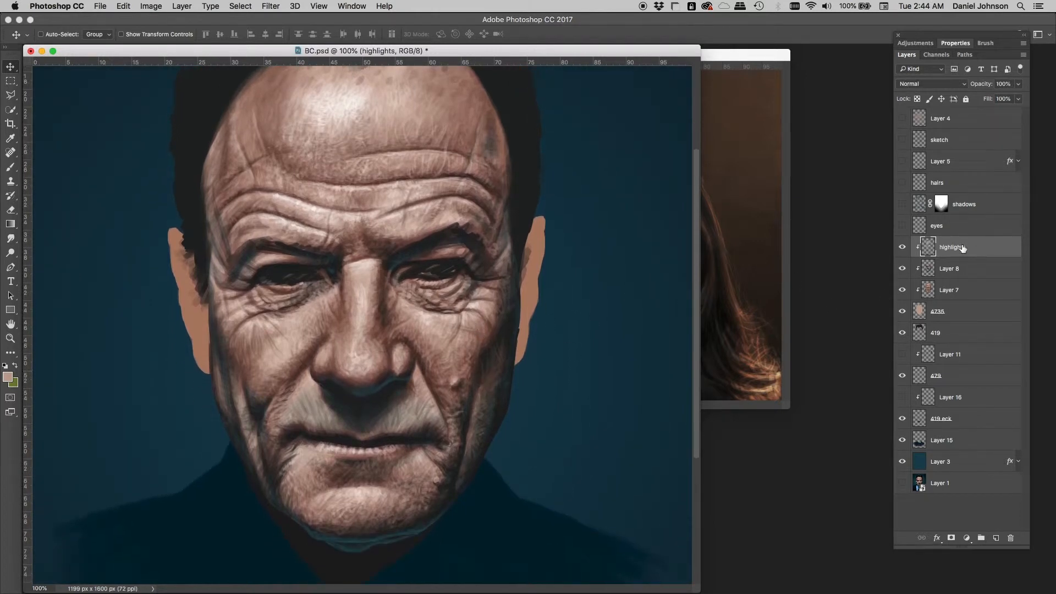
Compare the face with and without the highlights layer.
click(902, 248)
click(902, 247)
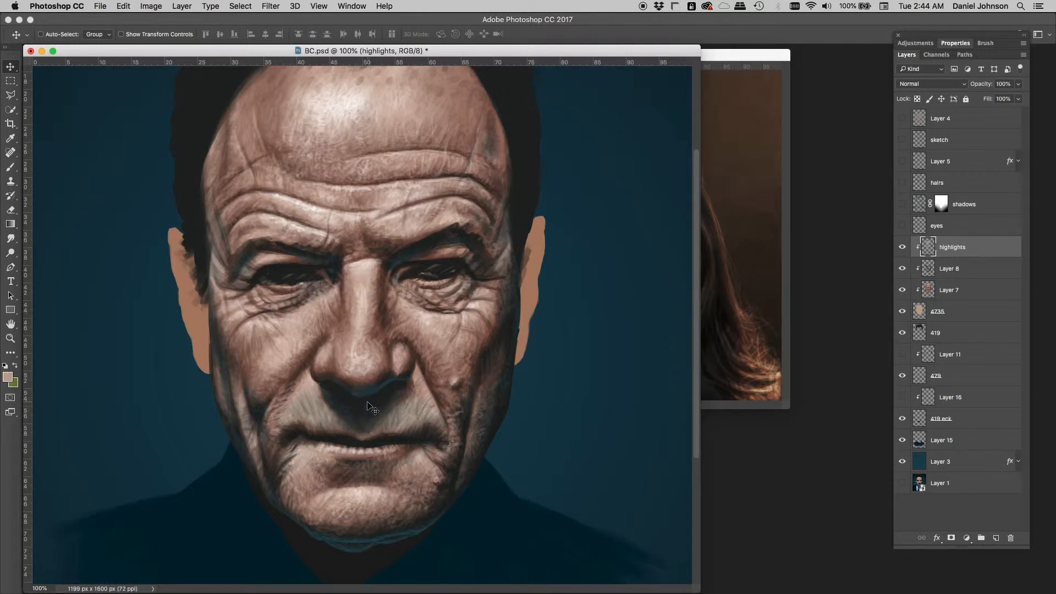
Show Layer 11 with the ear shading, and show and select the eyes layer.
click(902, 354)
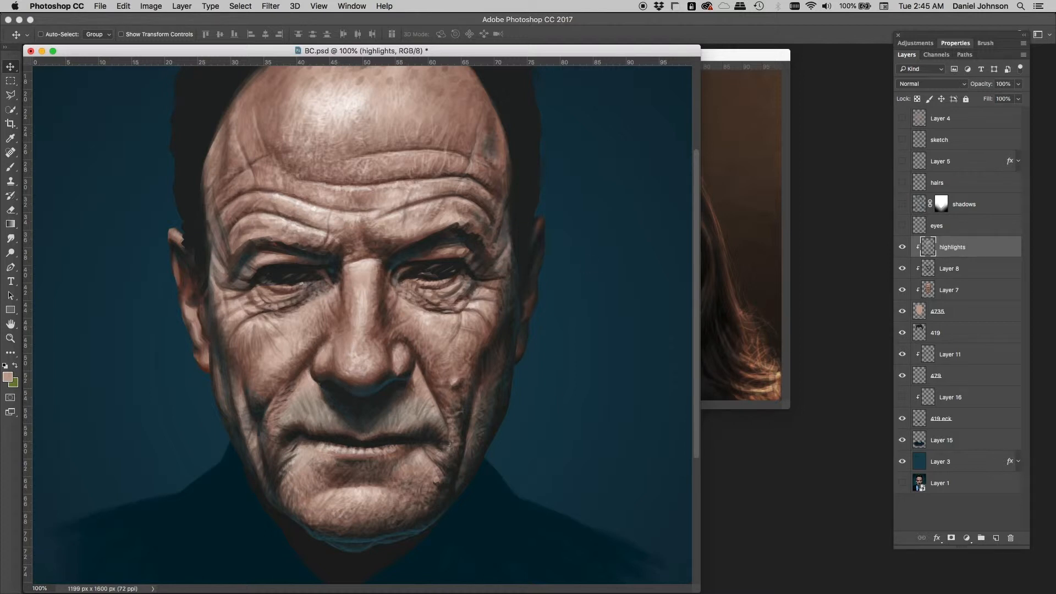
click(902, 226)
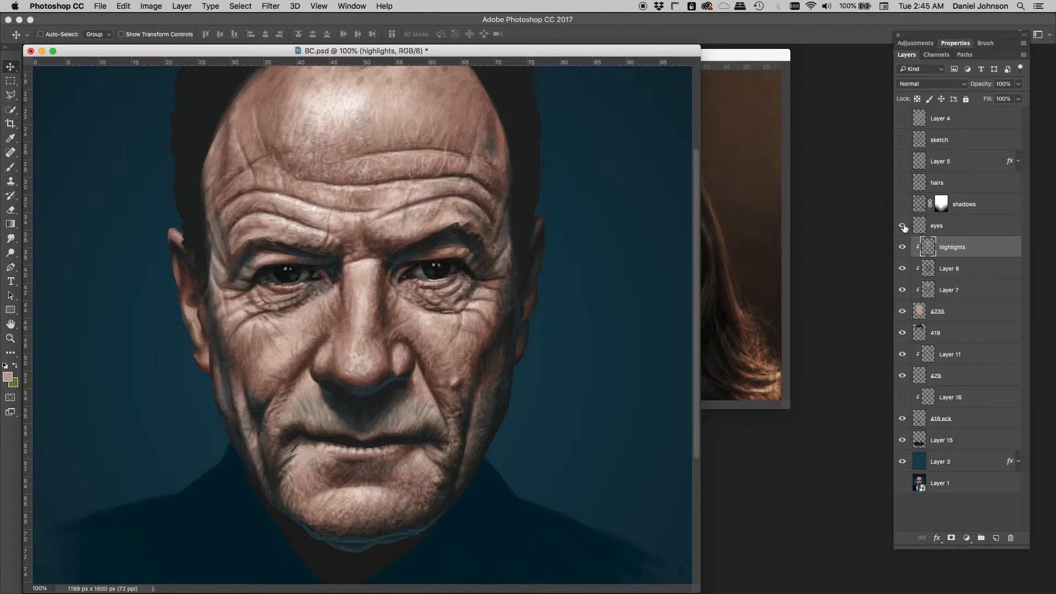
click(966, 229)
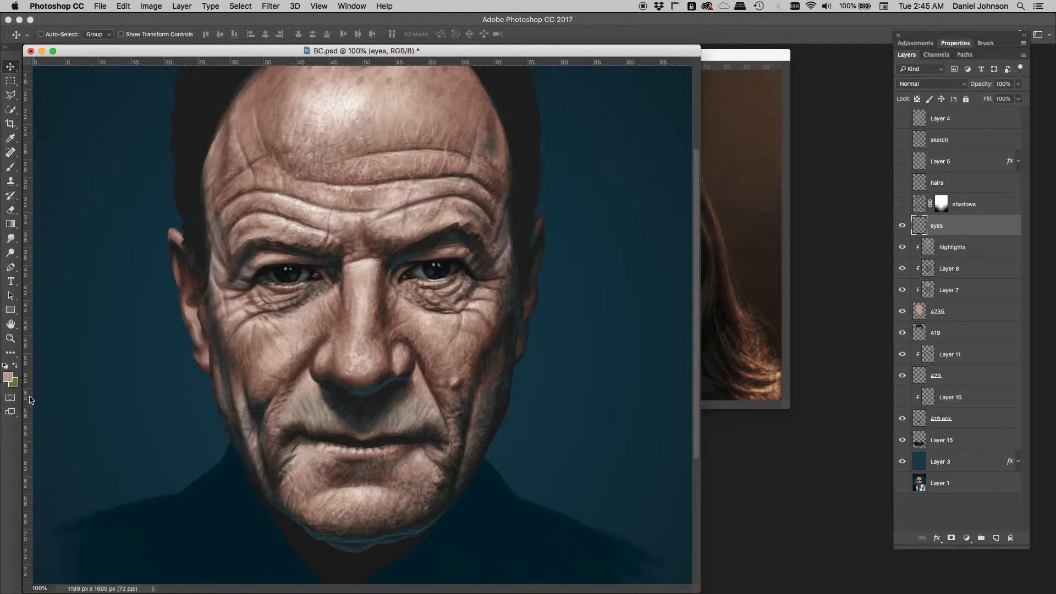
Review the foreground colour in the PANTONE solid coated library, preview PANTONE 4725 C and PANTONE 4715 C, and discard the choice.
click(8, 377)
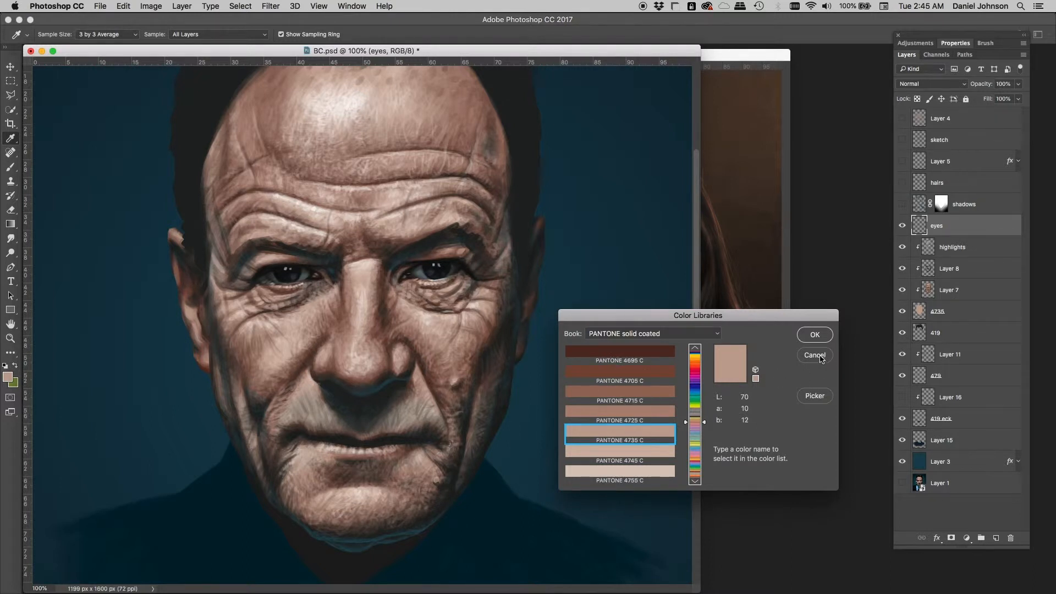
click(815, 355)
key(v)
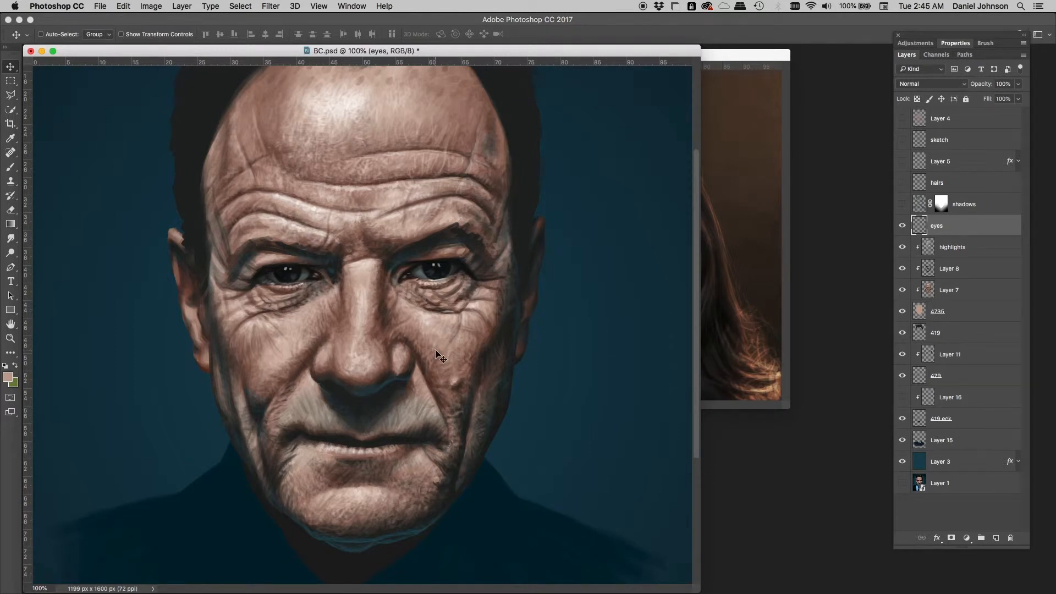
key(b)
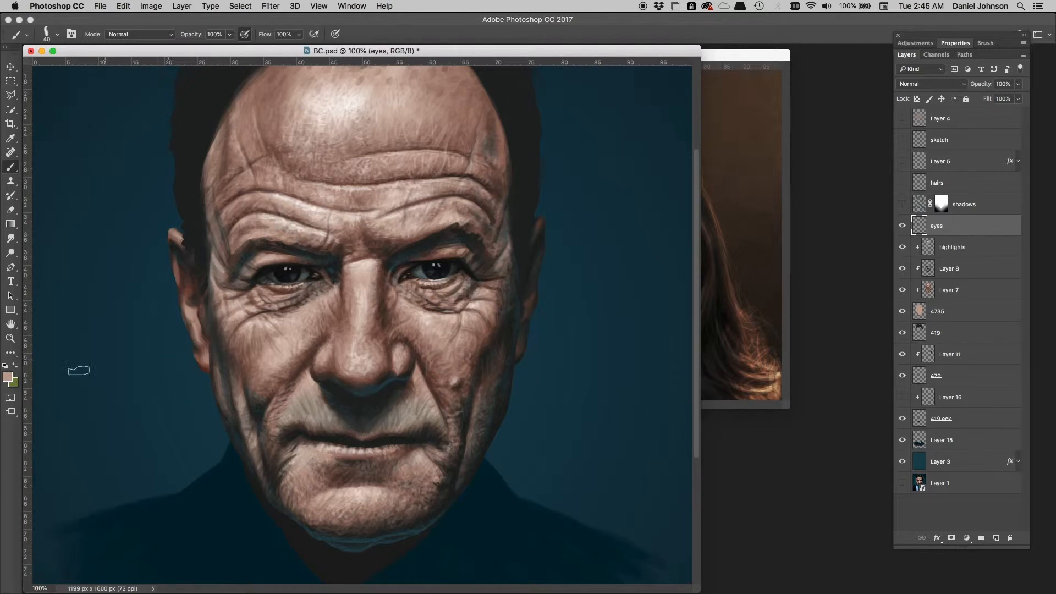
click(8, 378)
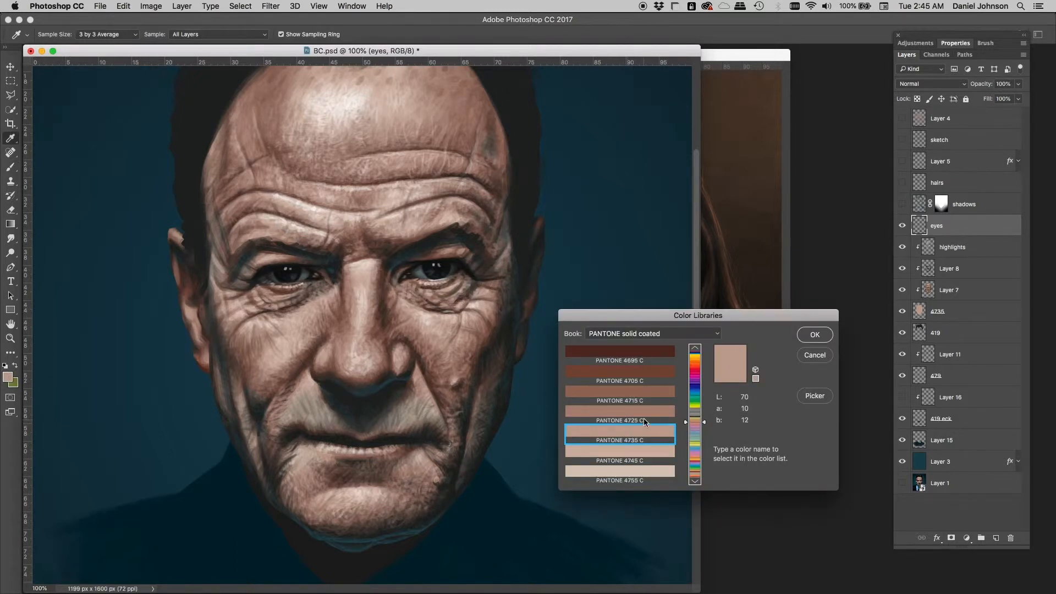
click(645, 415)
click(648, 395)
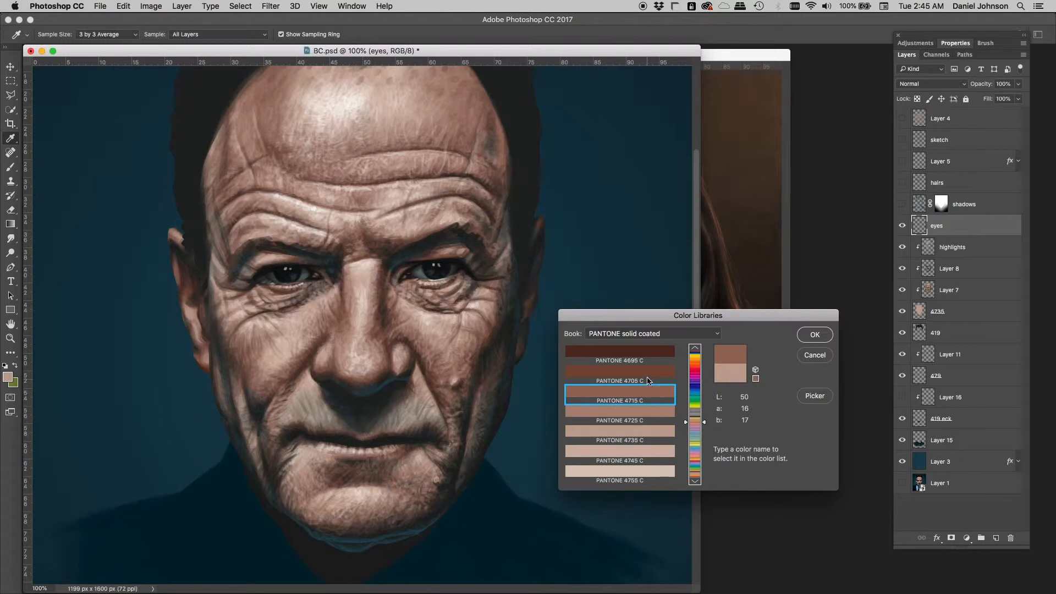
click(807, 355)
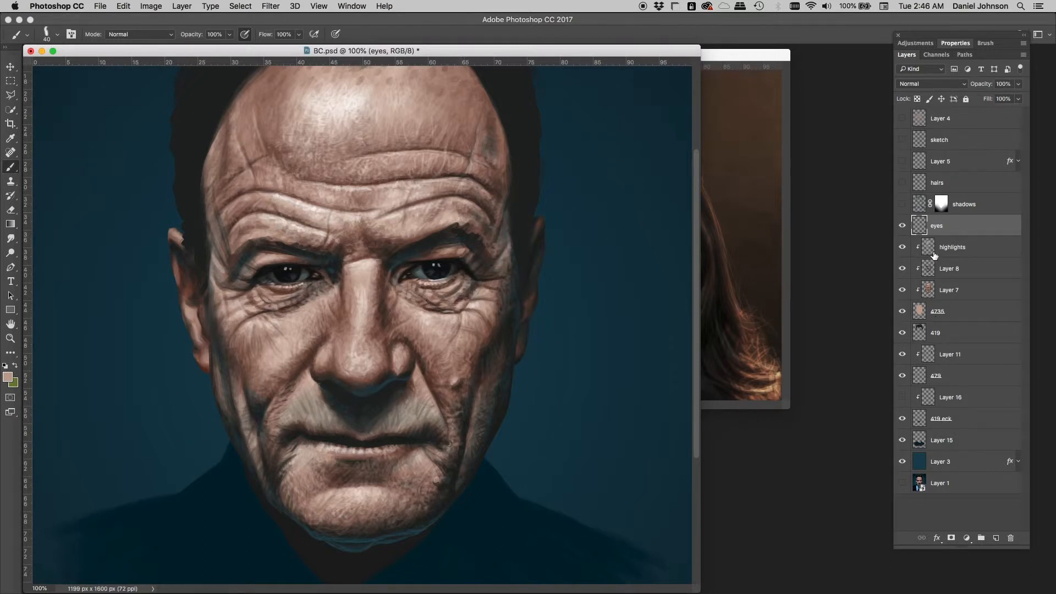
Show and select the shadows layer above the eyes layer.
click(902, 204)
click(981, 208)
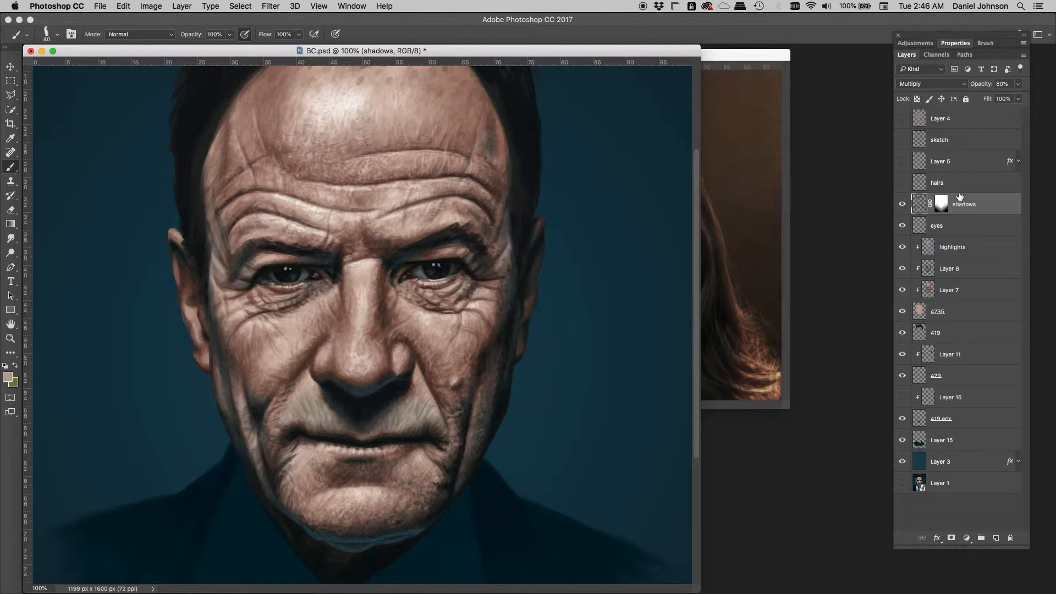
Try the Normal blend mode on the shadows layer and restore it to Multiply.
click(928, 84)
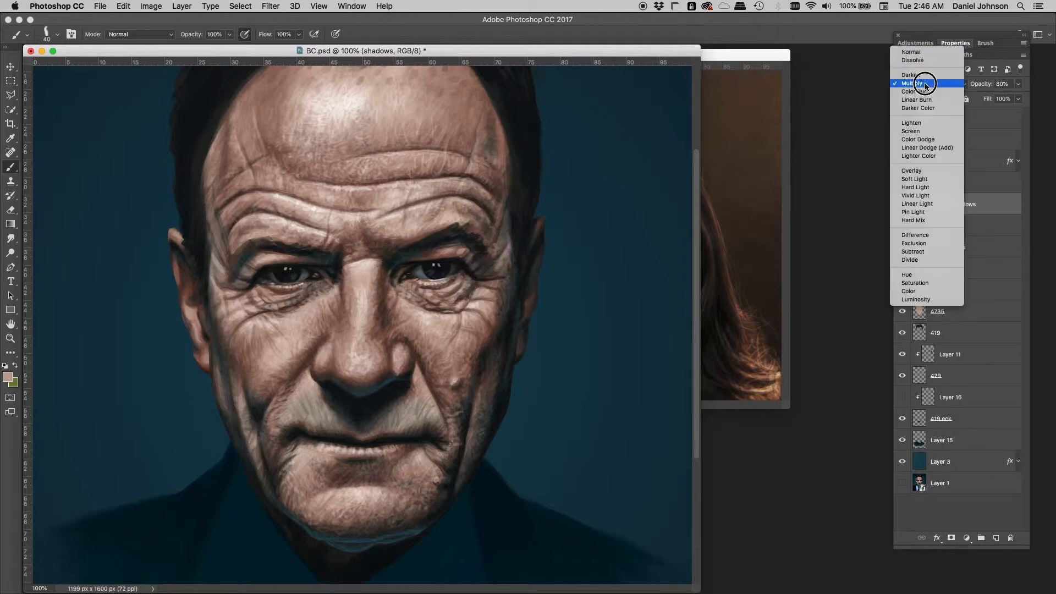
click(920, 52)
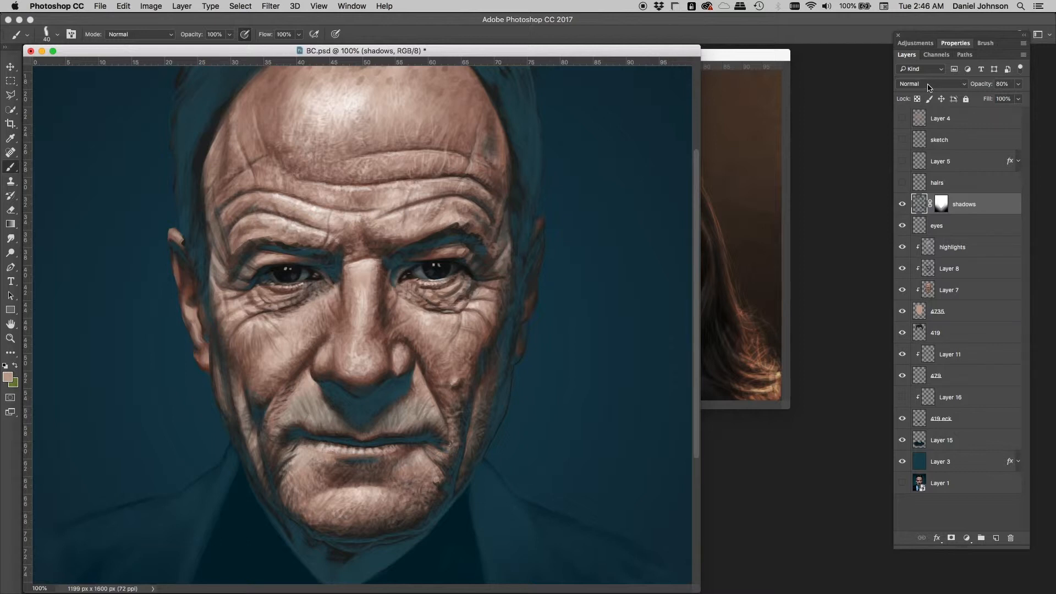
scroll(929, 86, down, 3)
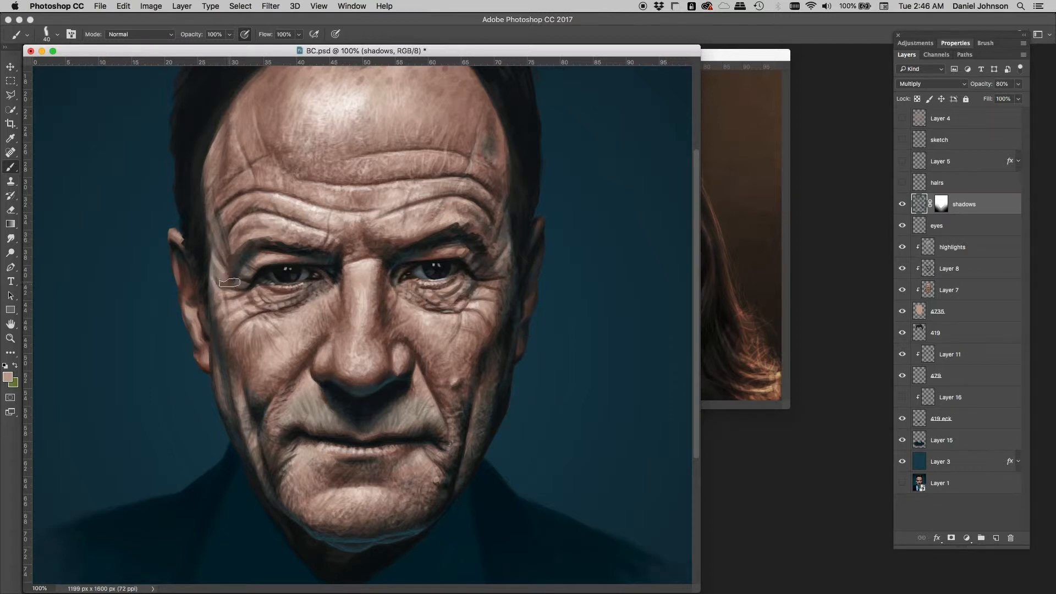
key(v)
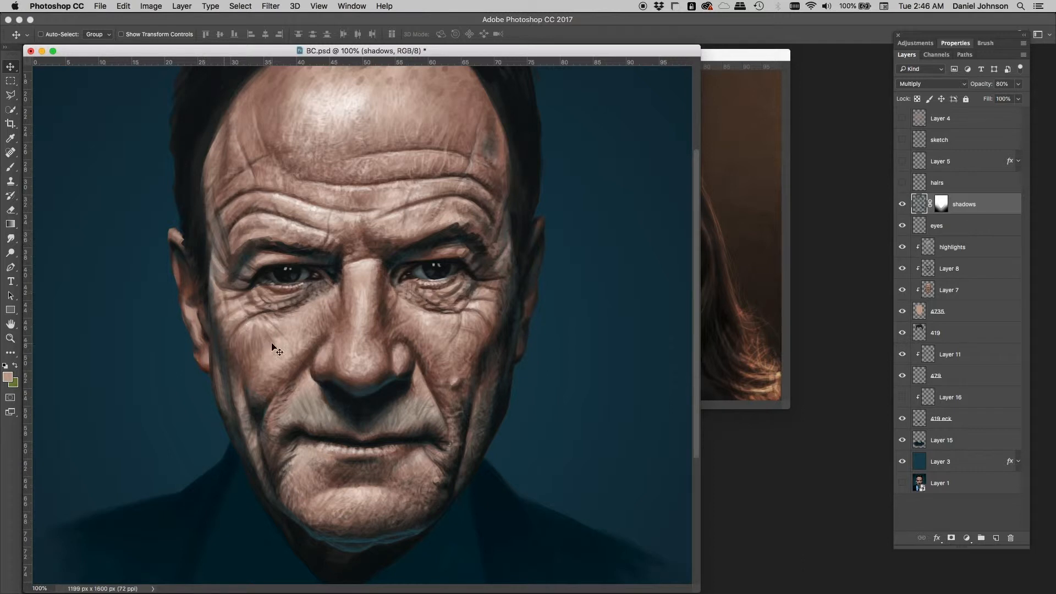
Compare the face and clothing repeatedly with and without the shadows layer, leaving the layer visible.
click(902, 205)
click(902, 205)
click(902, 206)
click(902, 205)
click(902, 205)
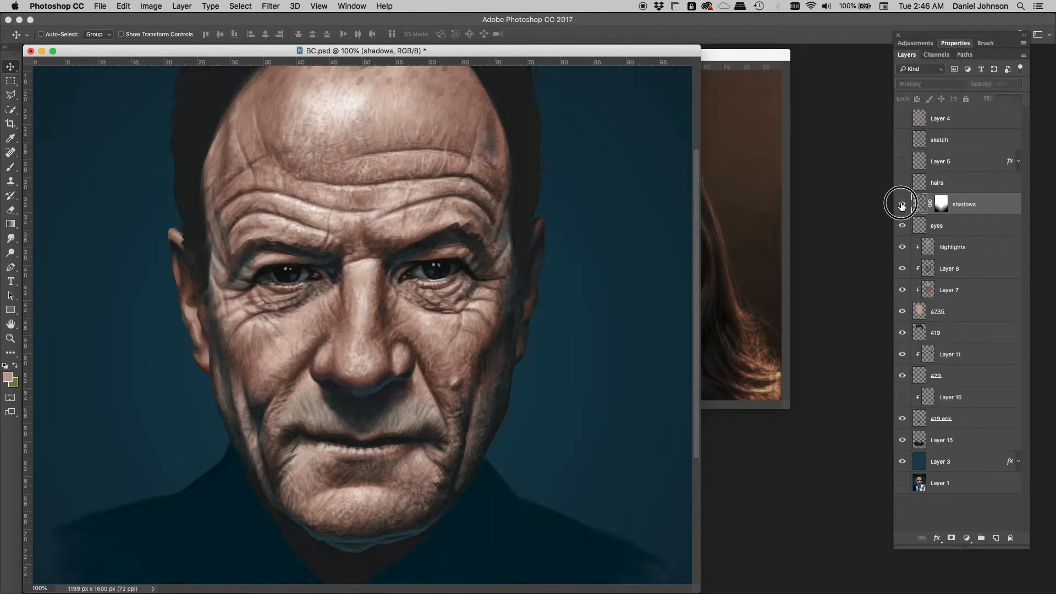
click(902, 206)
click(902, 205)
click(902, 205)
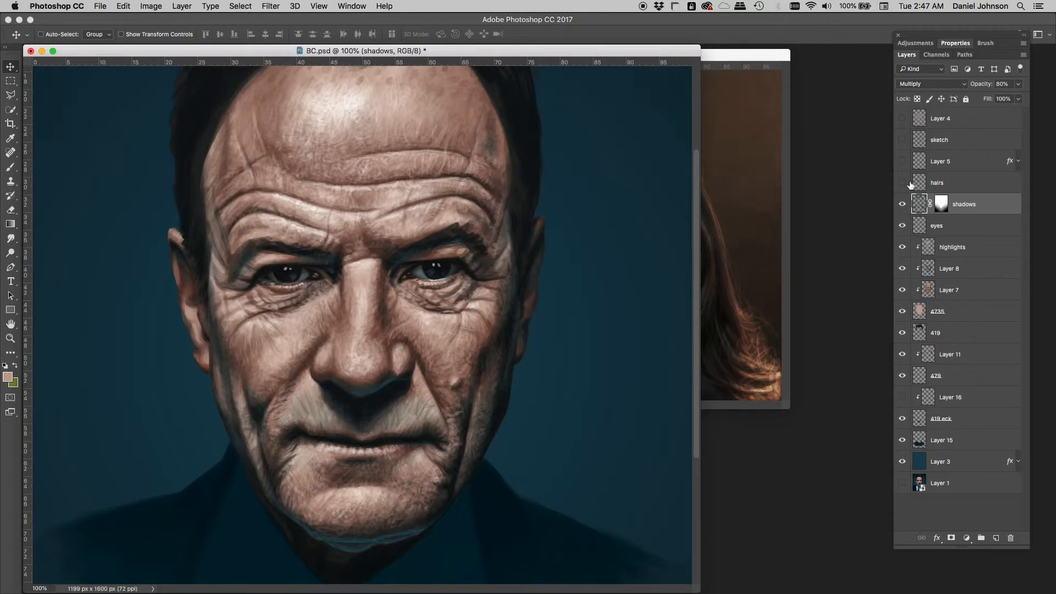
Compare the hair at the top of the portrait with and without the shadows layer.
drag(507, 147, 536, 300)
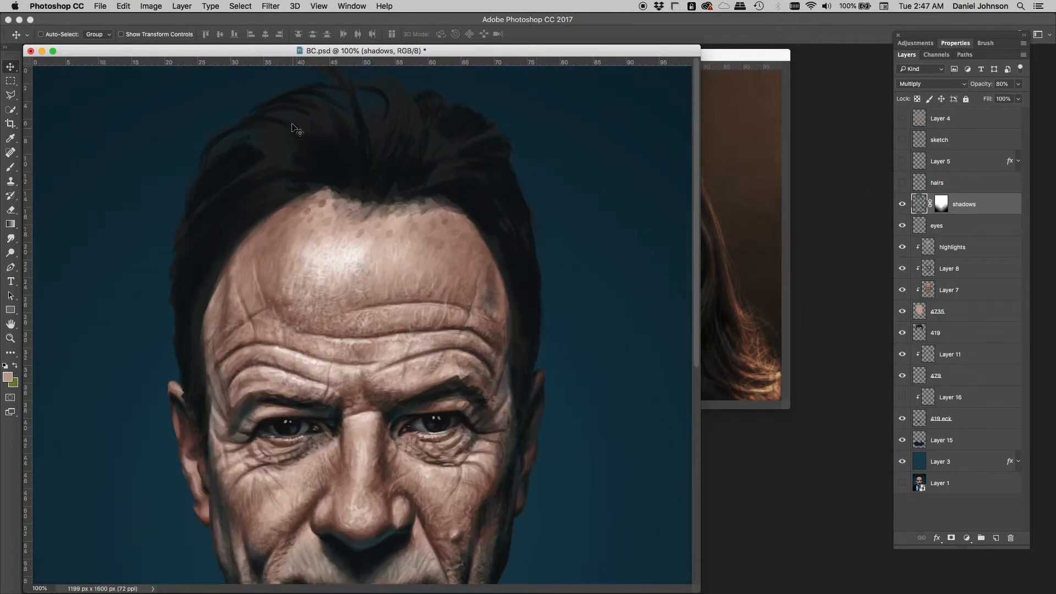
click(902, 205)
click(902, 205)
Show and select the hairs layer, and inspect the fine strands on the head and eyebrows.
click(904, 183)
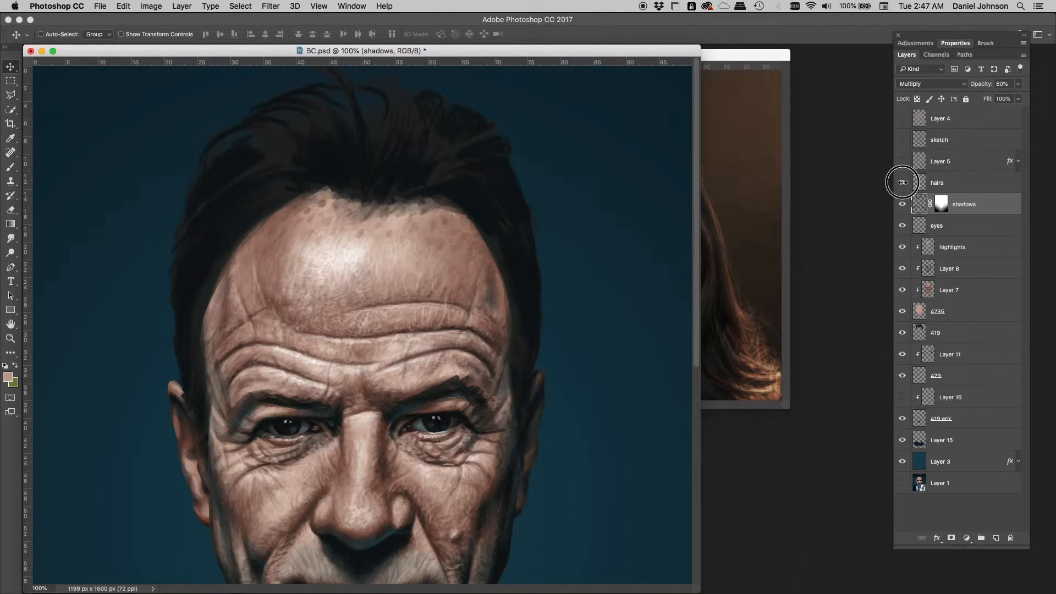
click(946, 184)
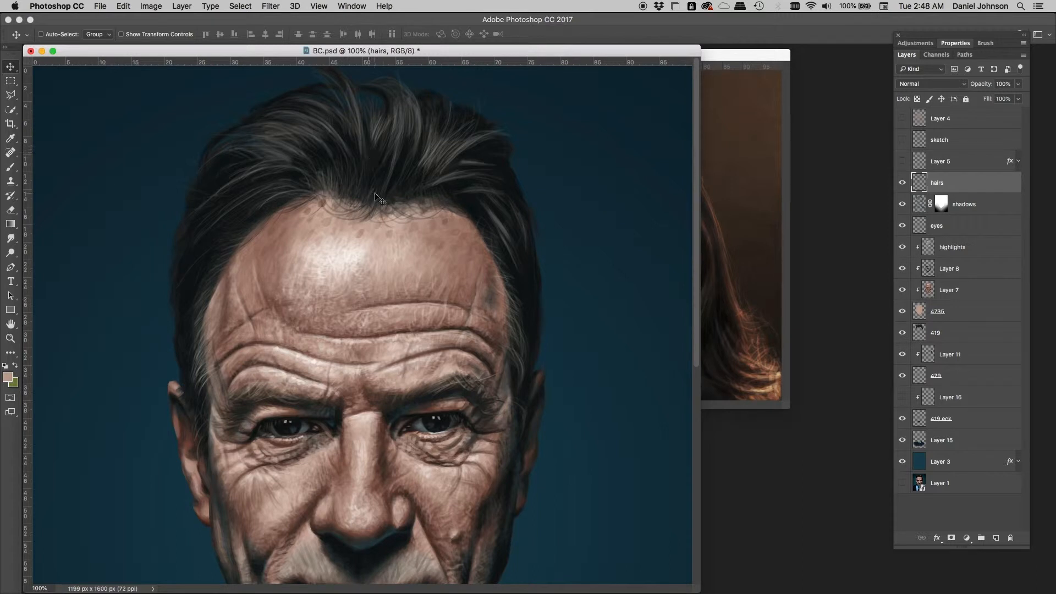
scroll(379, 206, down, 5)
Show Layer 16 clipped above the neck base layer.
scroll(380, 207, down, 1)
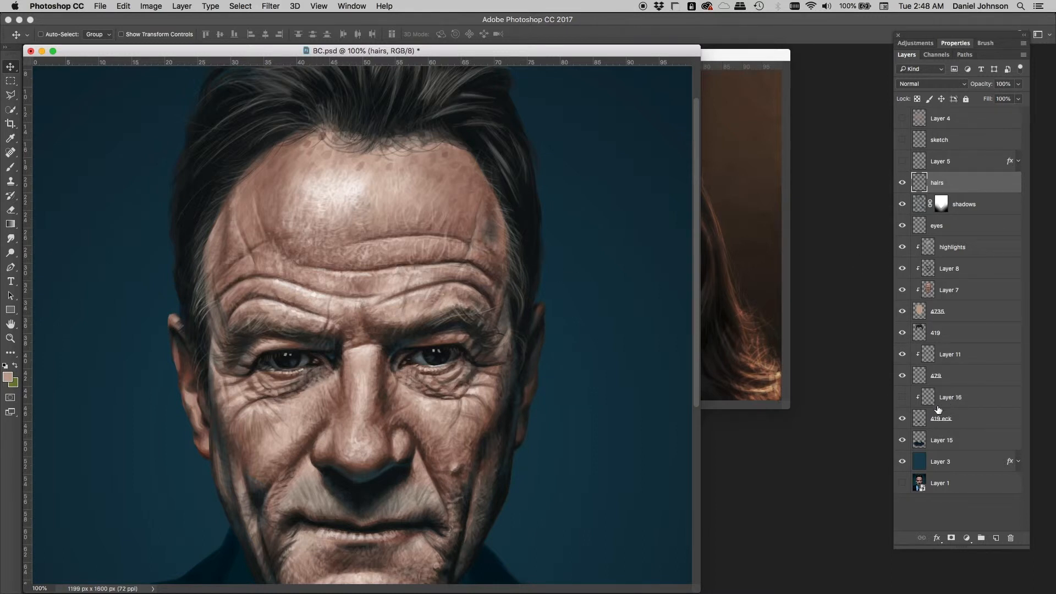
scroll(357, 325, down, 5)
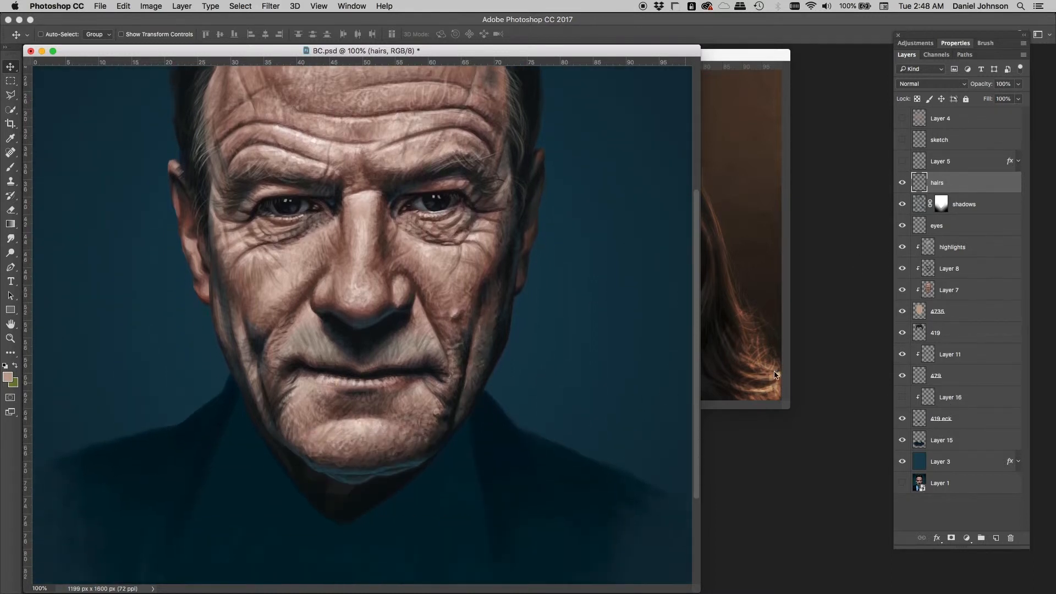
click(902, 397)
Show and select Layer 5 above the hairs layer, and inspect its effect on the face.
scroll(407, 257, up, 5)
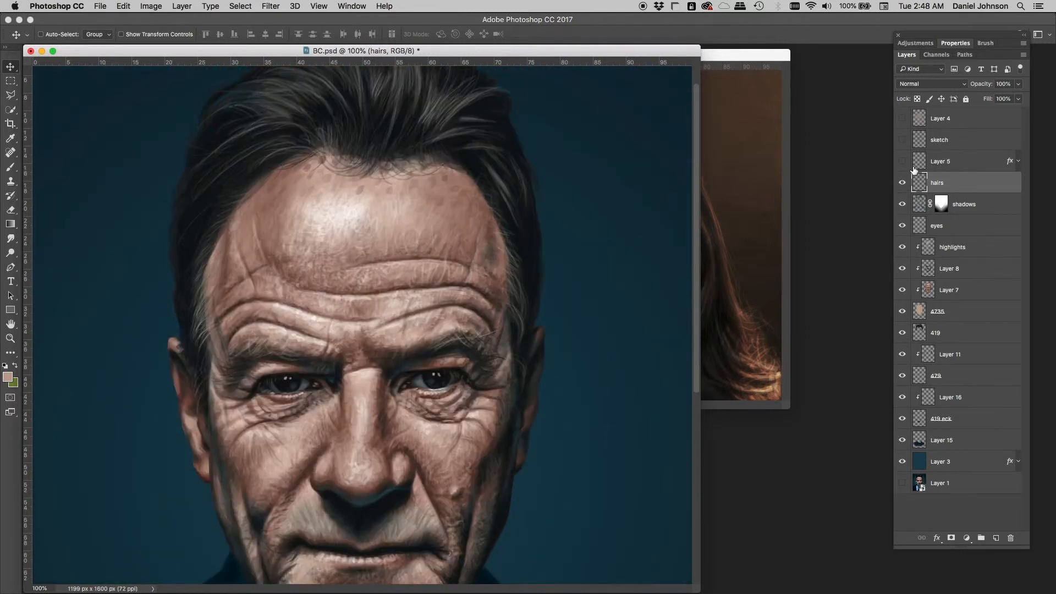
scroll(532, 392, down, 2)
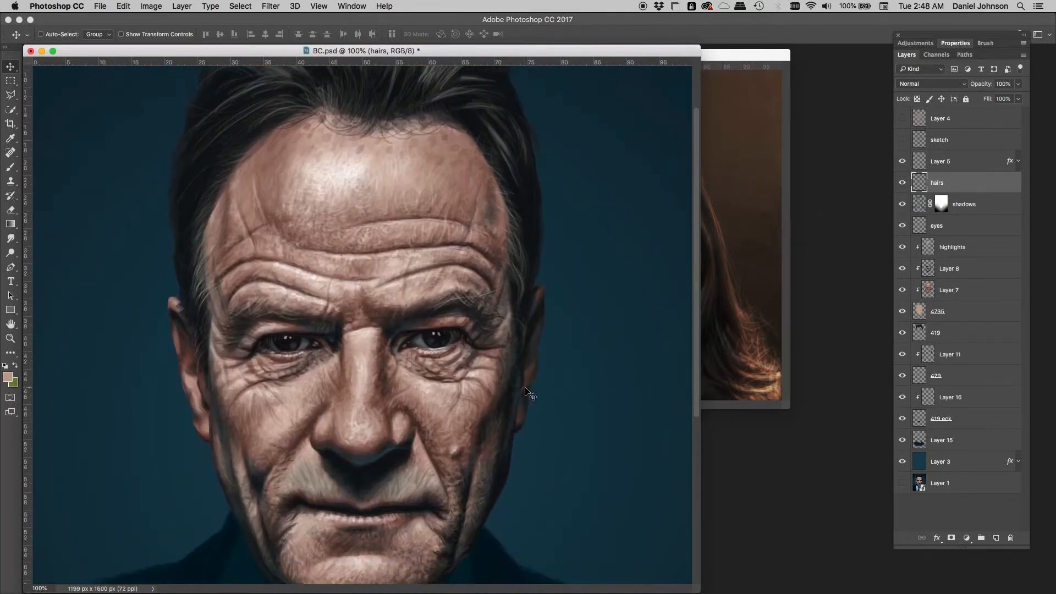
click(954, 165)
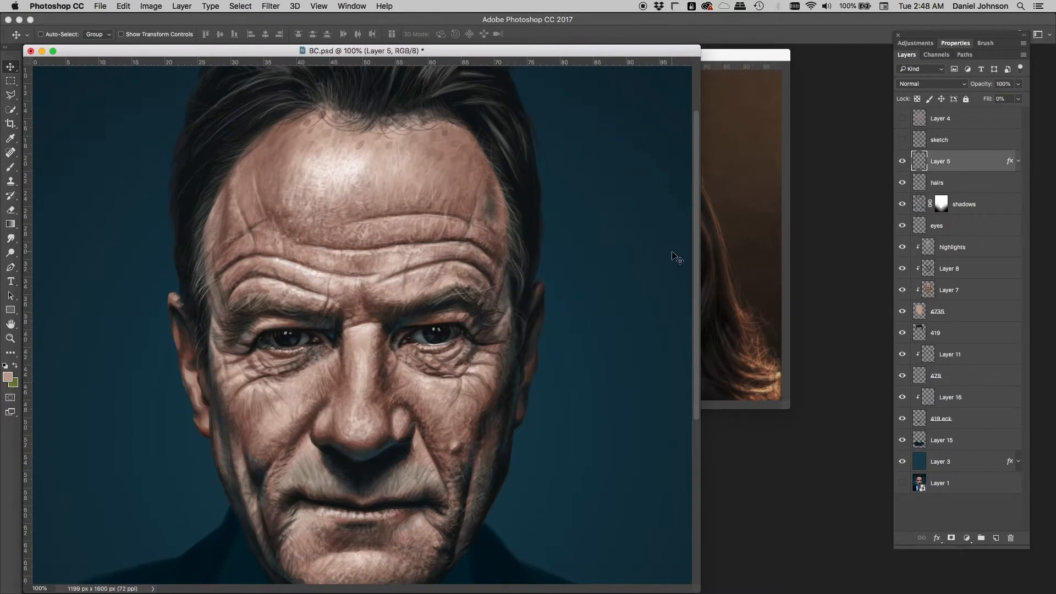
Compare the whole portrait with and without Layer 5, leaving the layer visible.
key(super+minus)
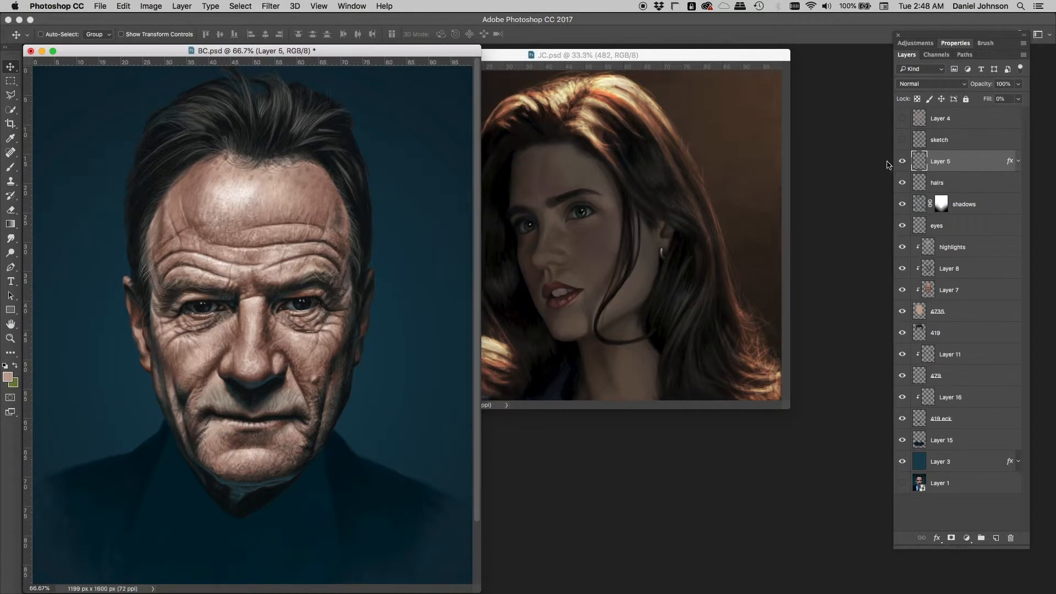
click(902, 162)
click(902, 162)
click(902, 162)
click(903, 162)
click(902, 162)
click(902, 162)
Switch to the JC.psd portrait, enlarge it to 50%, and collapse the expanded layer effects lists.
click(659, 61)
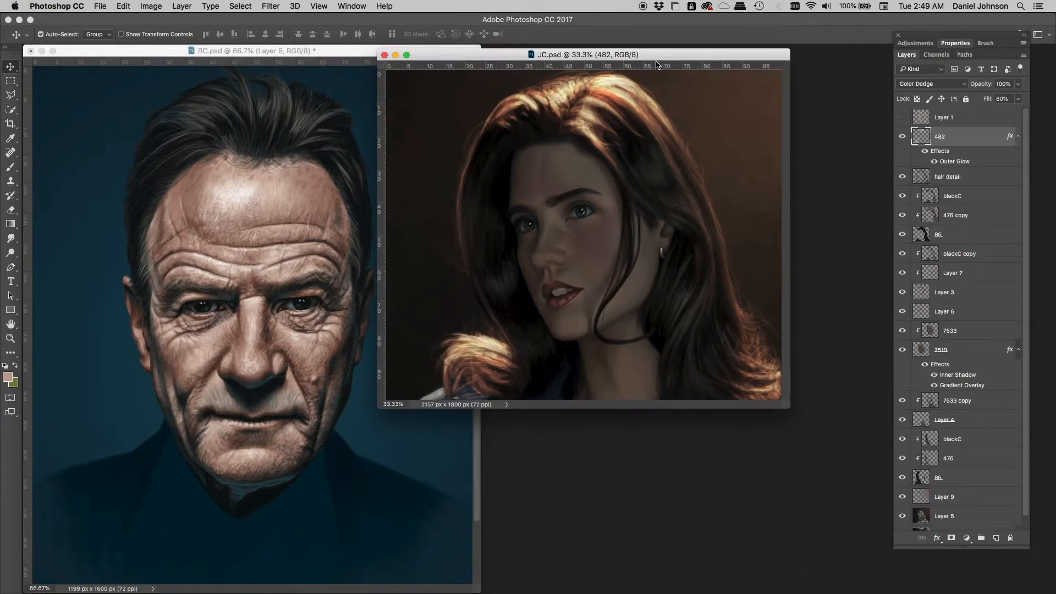
key(super+plus)
drag(722, 64, 447, 54)
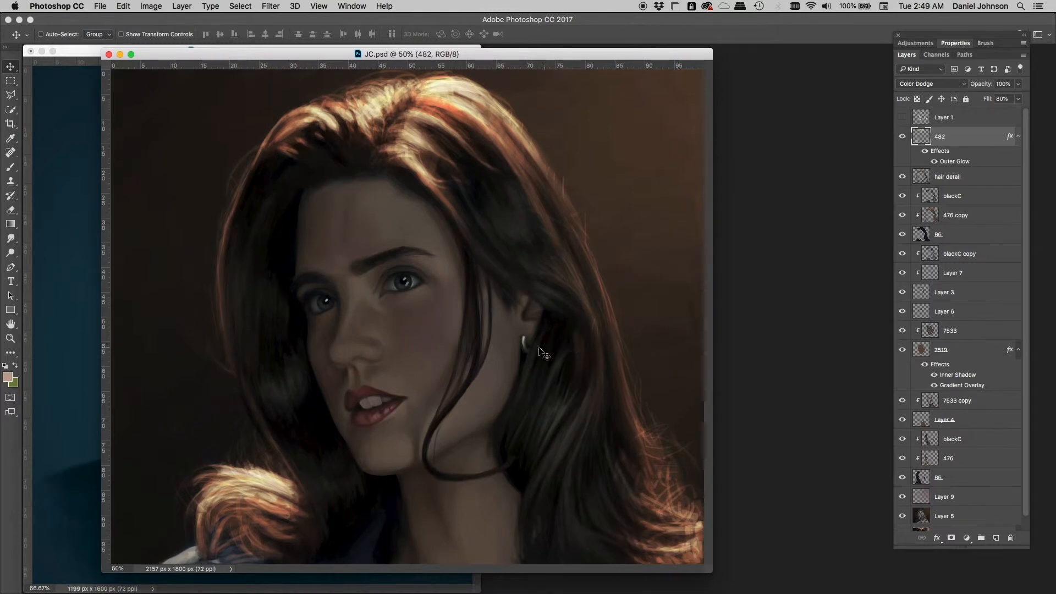
click(1019, 350)
click(1019, 138)
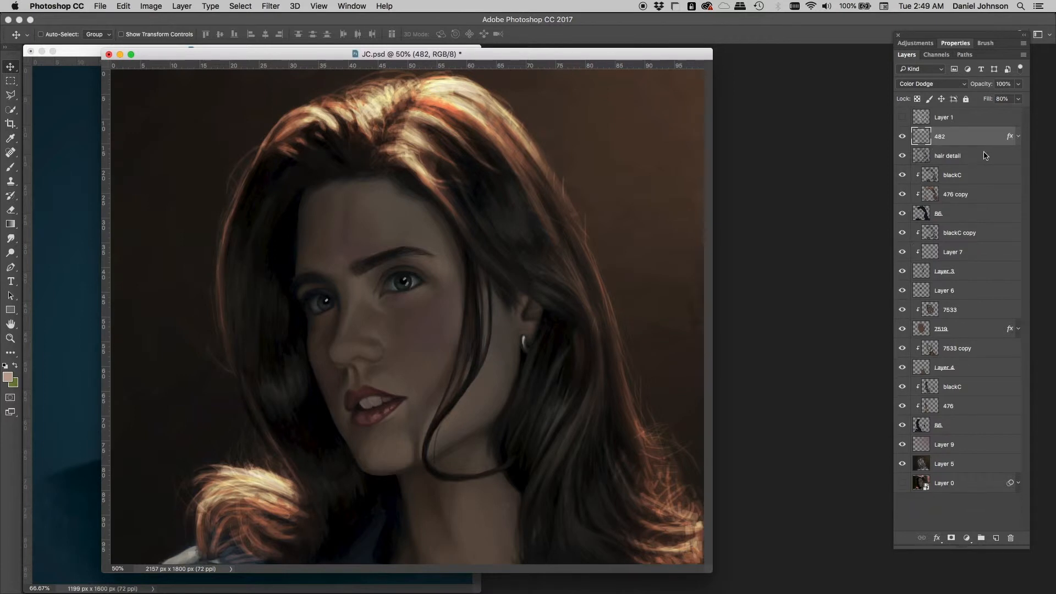
Hide the painted layers from 482 down to Layer 5 and show Layer 0 with the reference photo.
drag(902, 138, 902, 446)
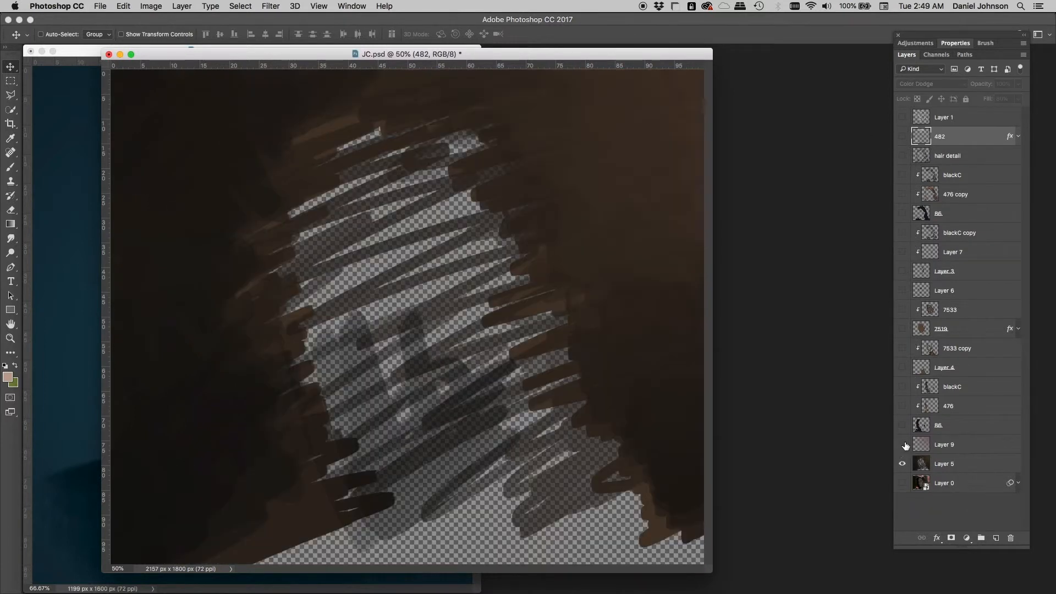
click(902, 483)
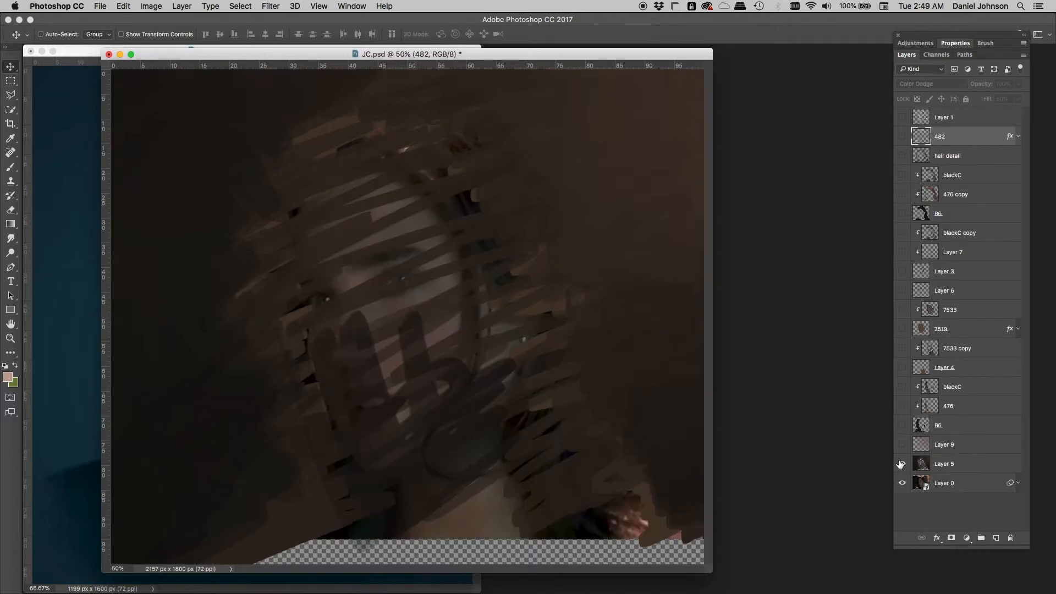
click(903, 465)
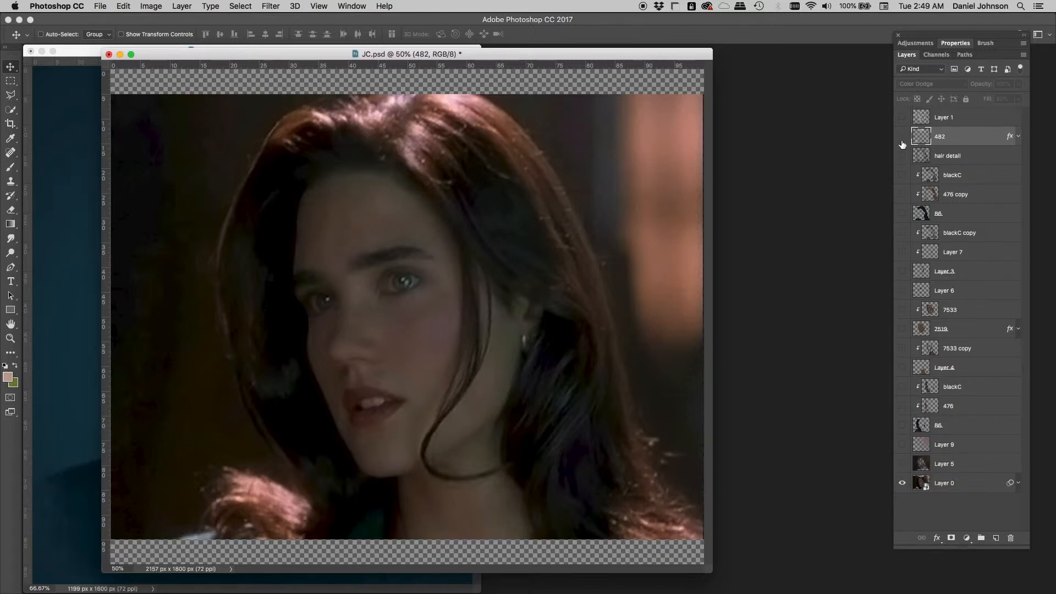
Show the Layer 1 sketch and the rough brown background on Layer 5, and hide the reference photo on Layer 0.
click(902, 118)
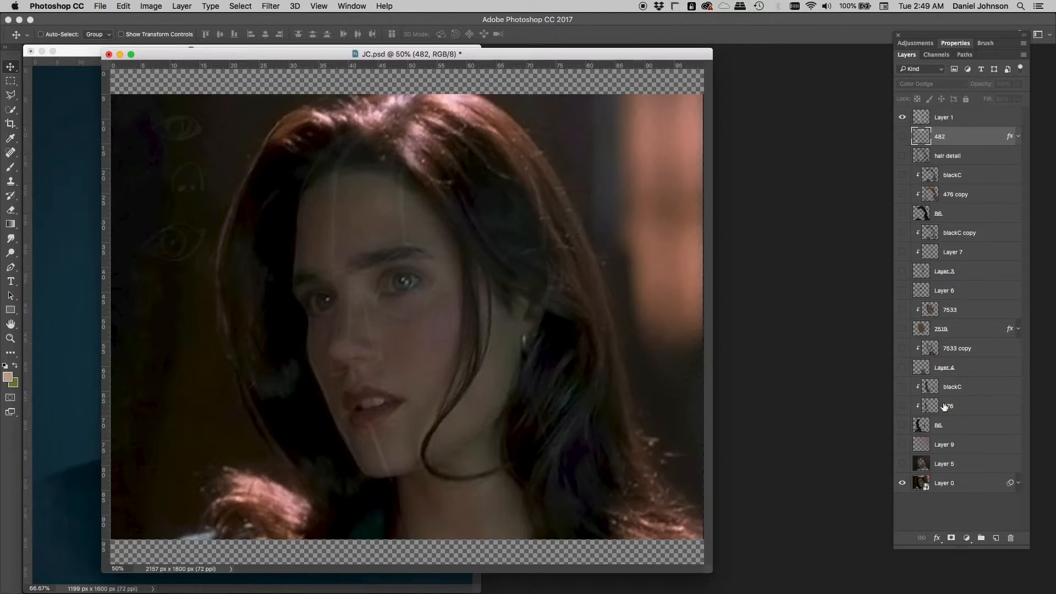
click(902, 465)
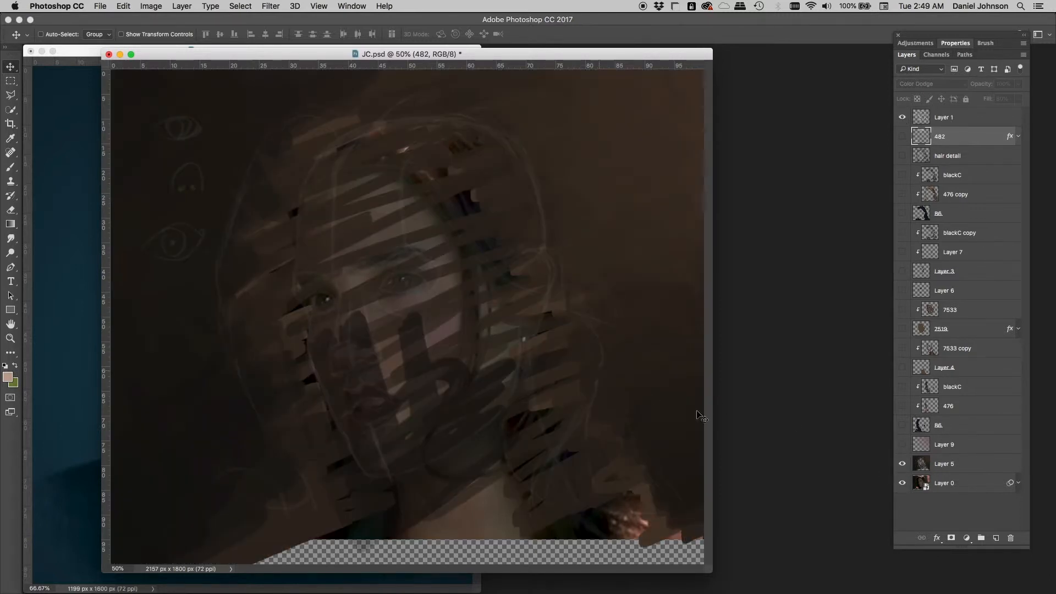
click(902, 483)
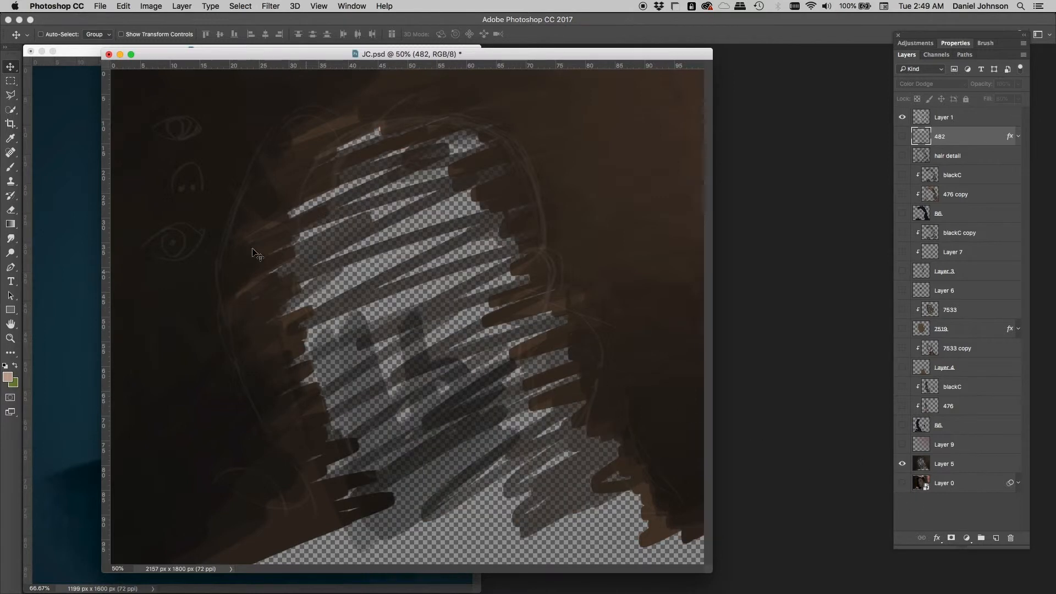
Show the 7519 face base layer and compare it with the Layer 0 reference photo, leaving 7519, Layer 5 and Layer 0 visible.
click(902, 329)
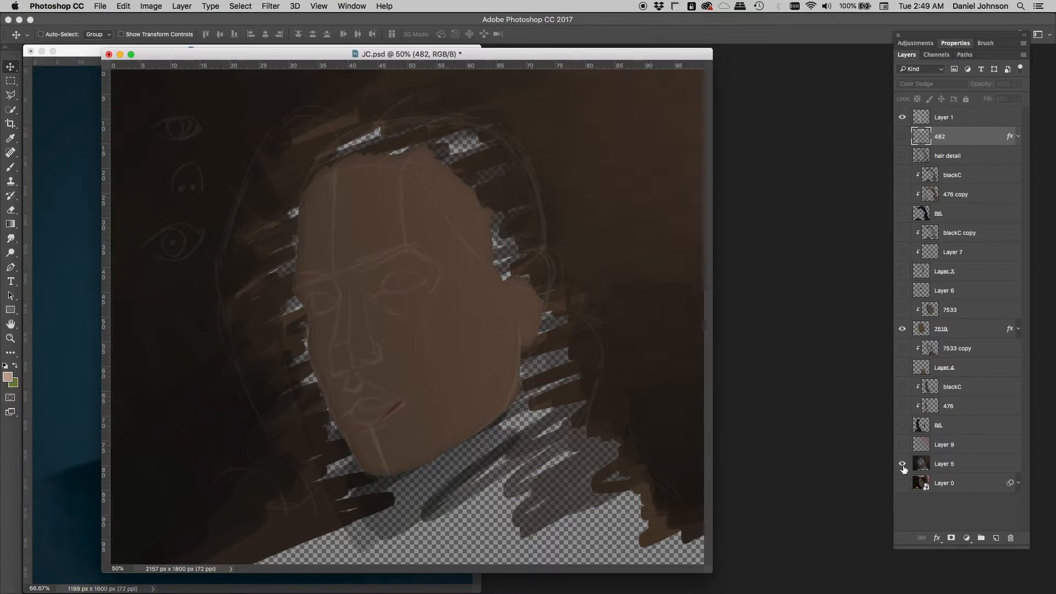
click(941, 333)
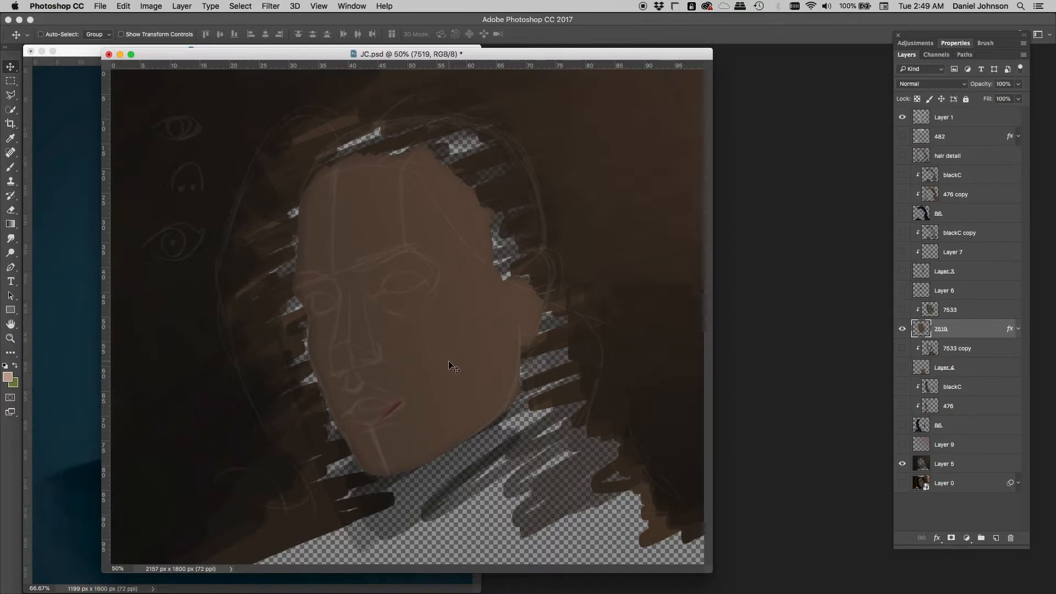
click(903, 485)
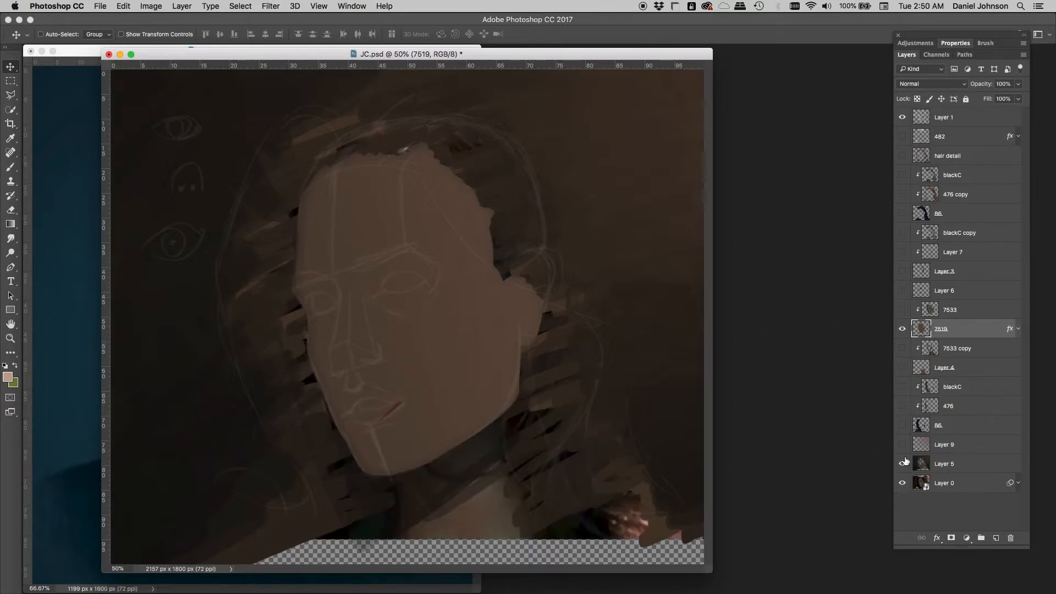
click(901, 465)
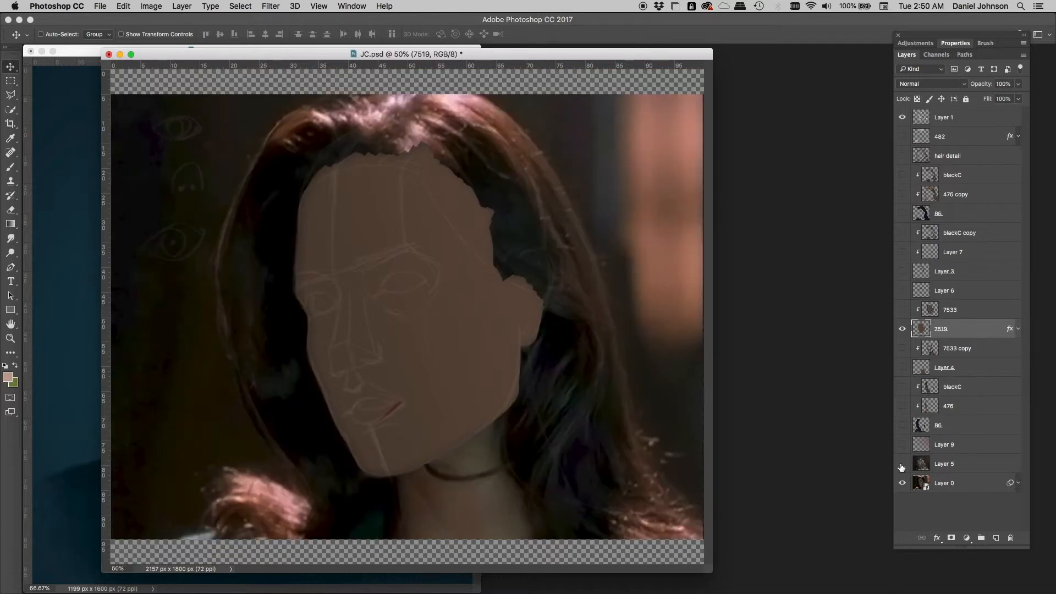
click(902, 329)
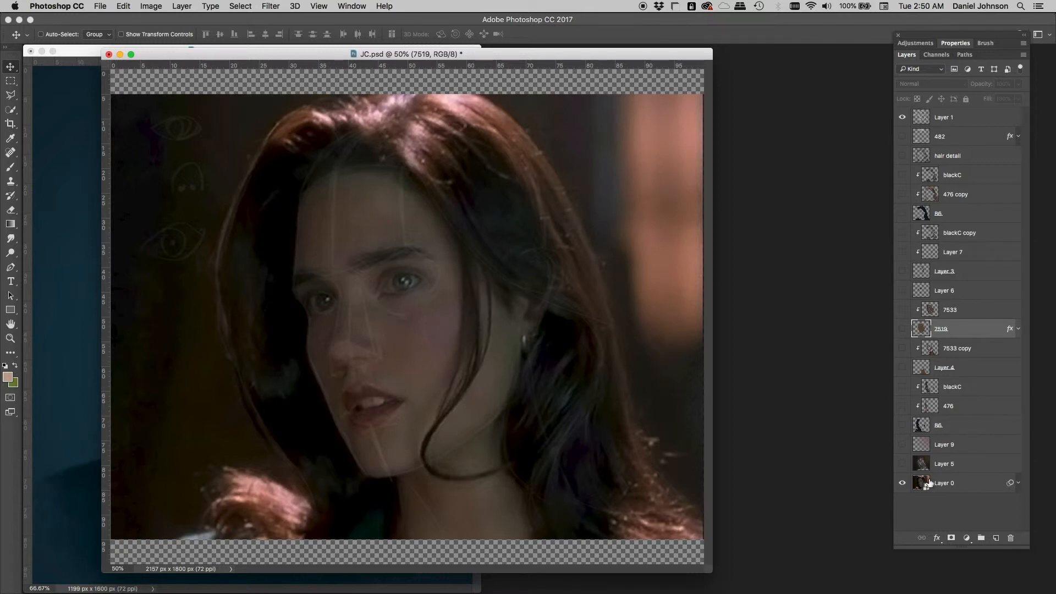
click(902, 465)
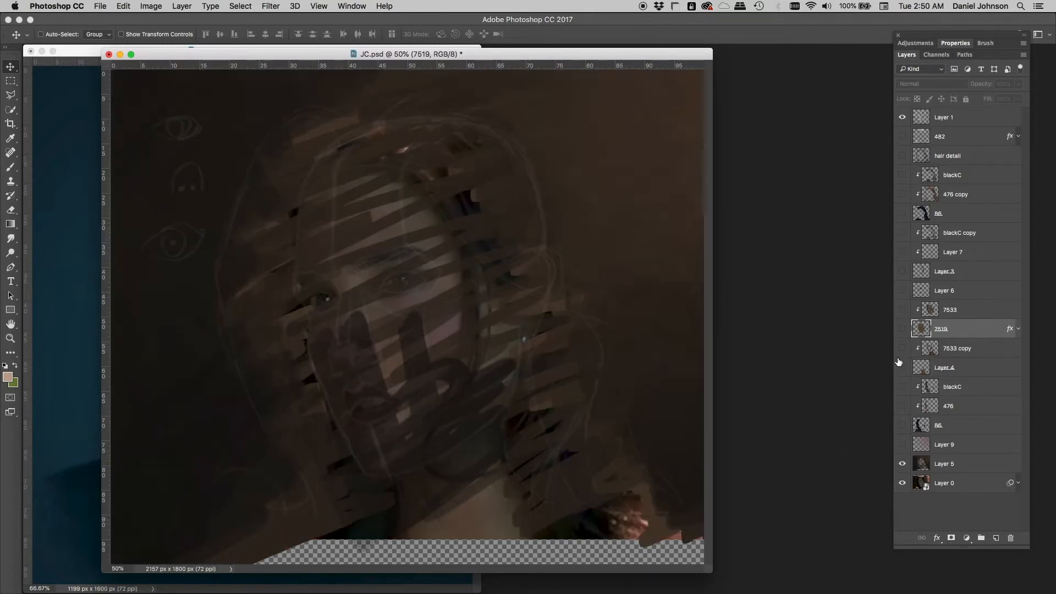
click(902, 329)
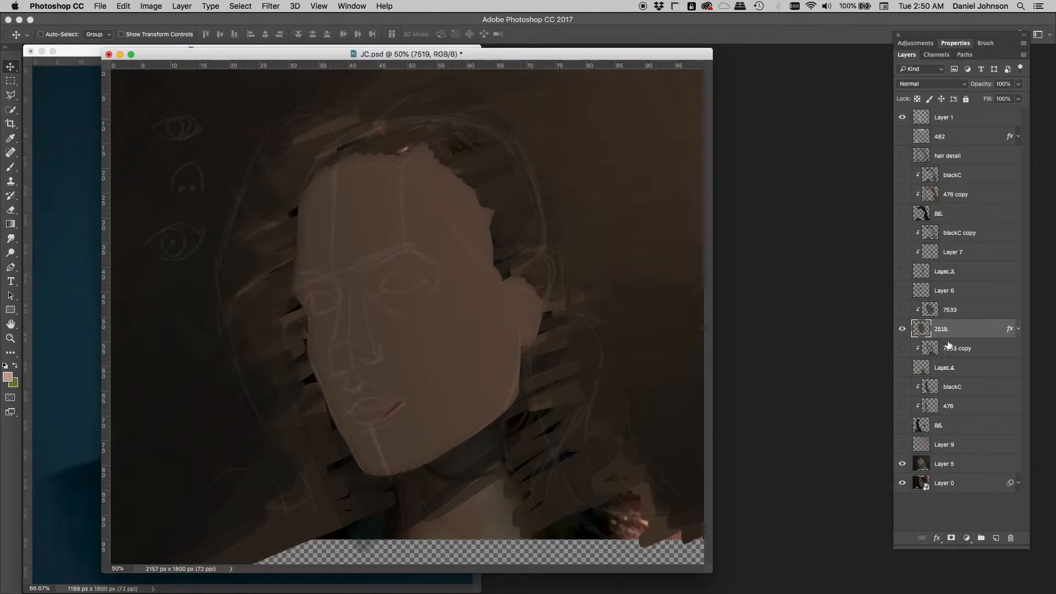
Set the foreground colour to PANTONE 7519 C from the PANTONE solid coated book and return to the Move tool.
click(8, 377)
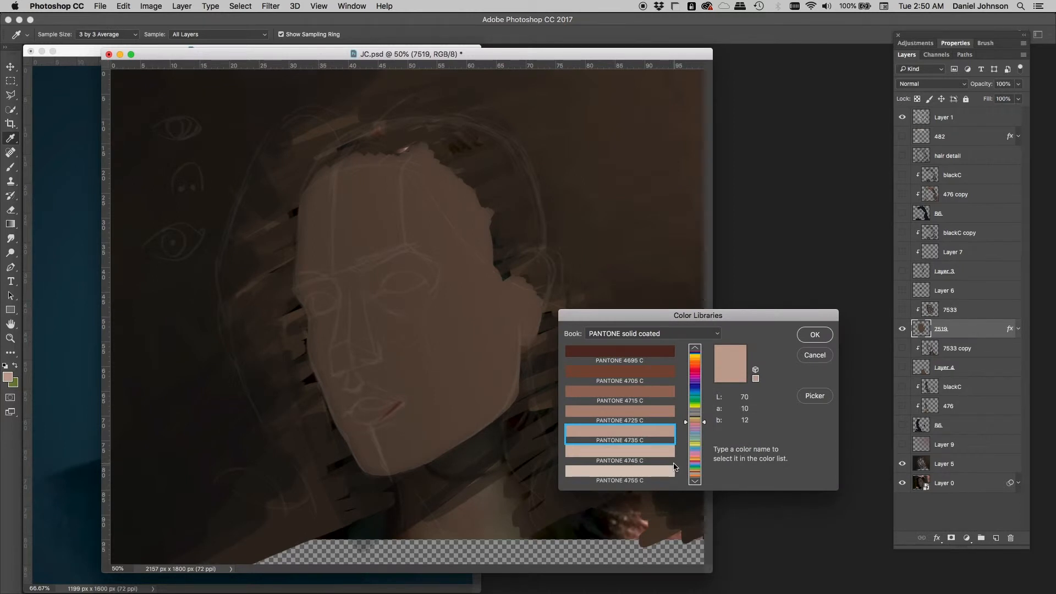
text(7519)
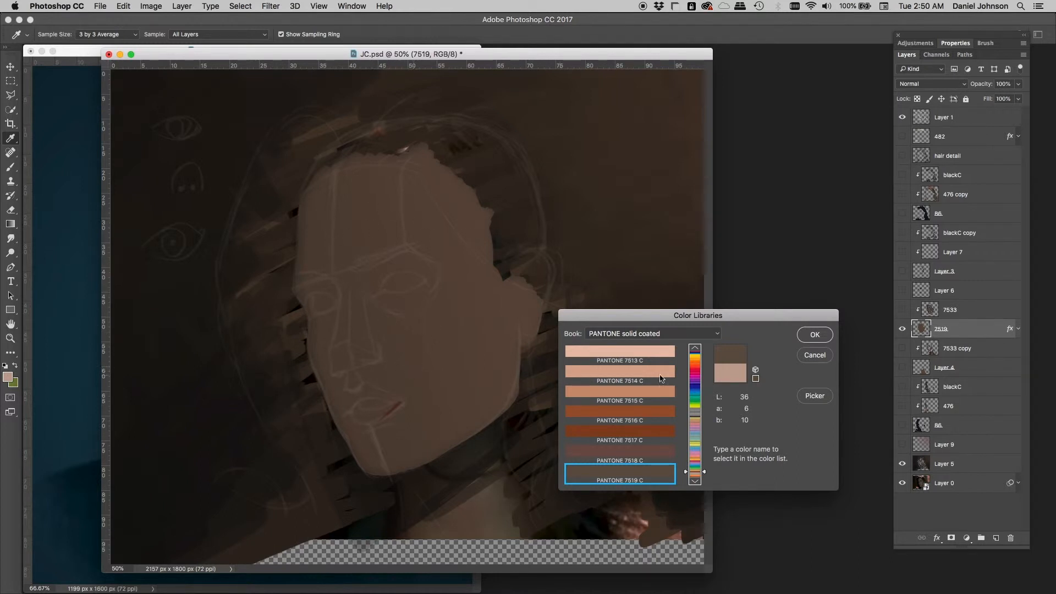
click(829, 337)
key(v)
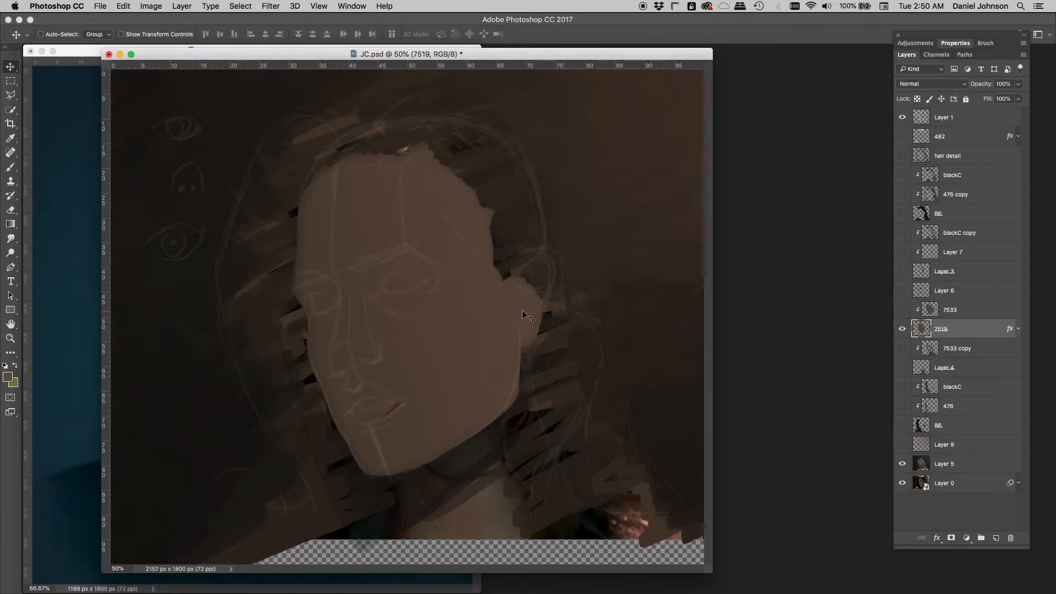
Hide the Layer 1 sketch and show the flat base shapes on both B6 hair layers and the Layer 4 neck.
click(903, 118)
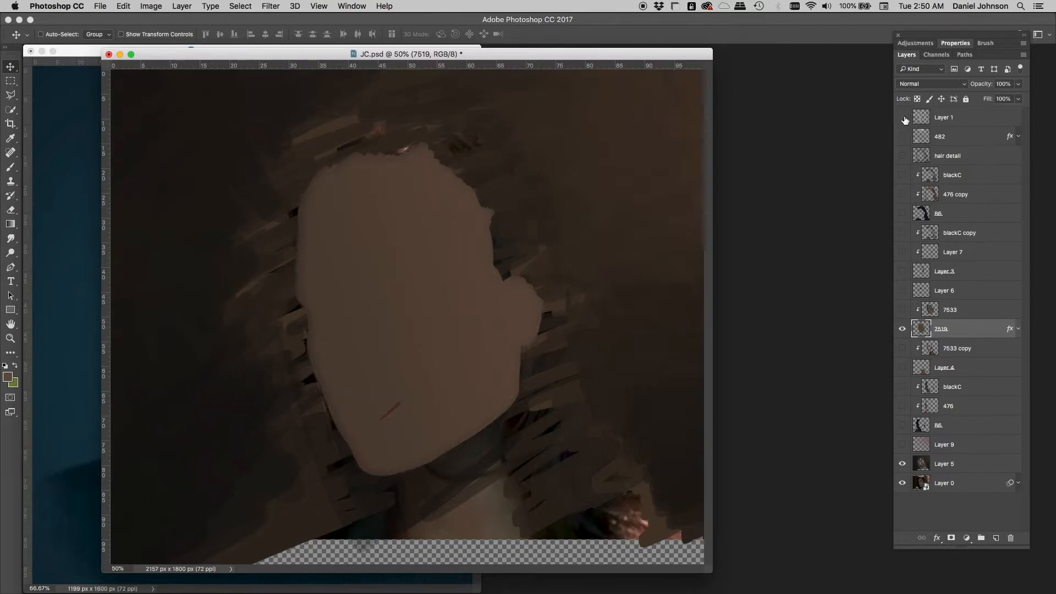
click(902, 425)
click(940, 429)
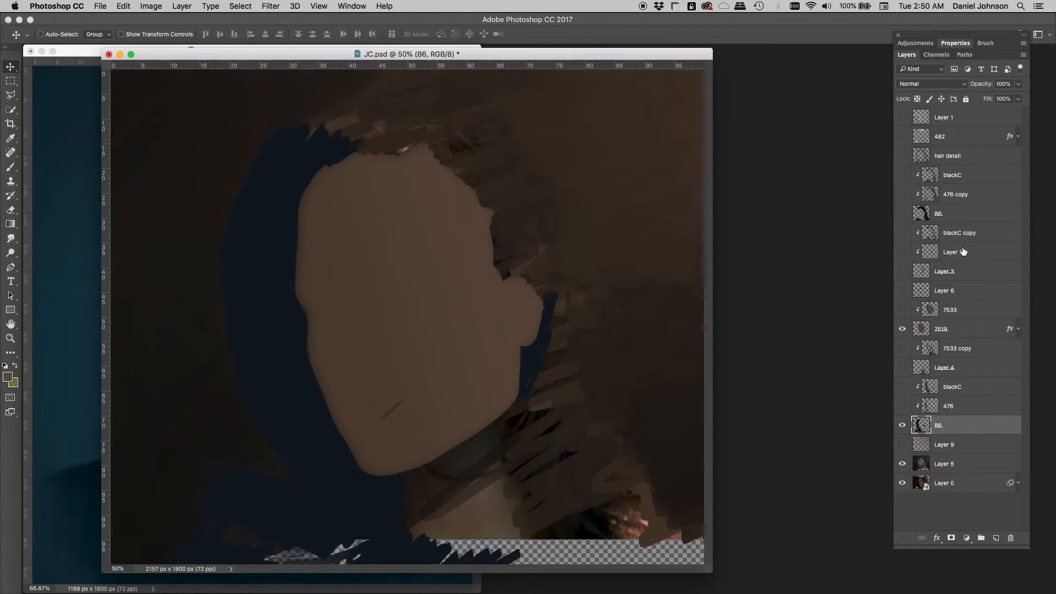
click(902, 213)
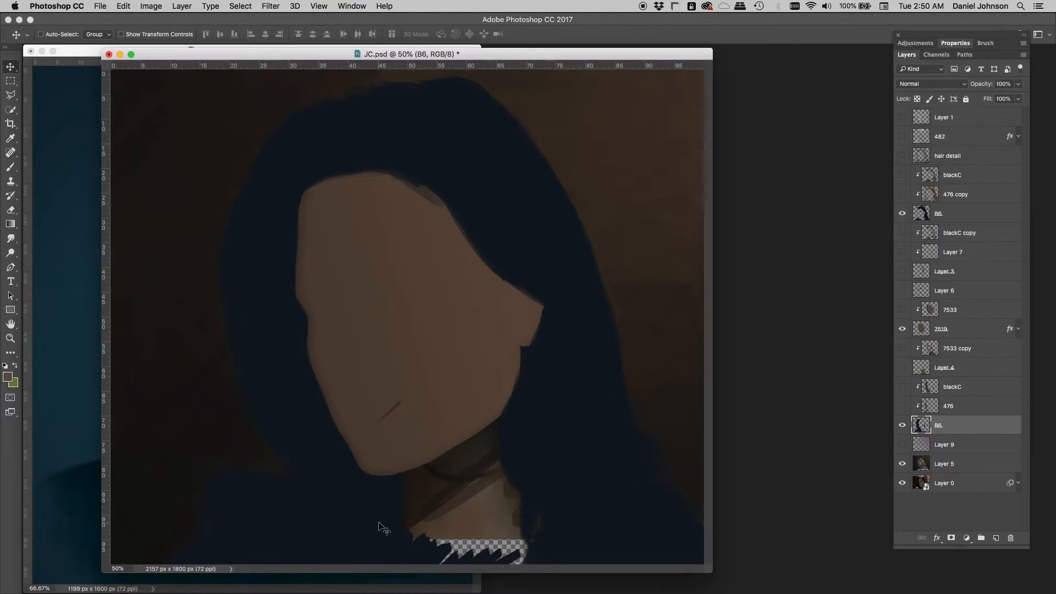
click(902, 368)
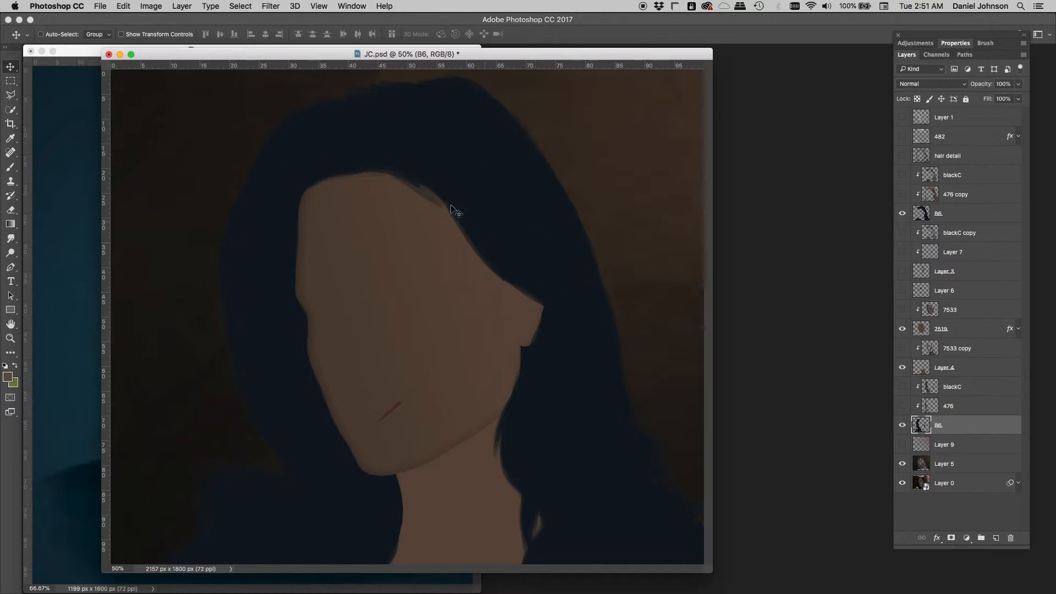
Hide the 7519 layer's effects, and show and select the clipped 7533 face shading layer above it.
click(1019, 329)
click(926, 344)
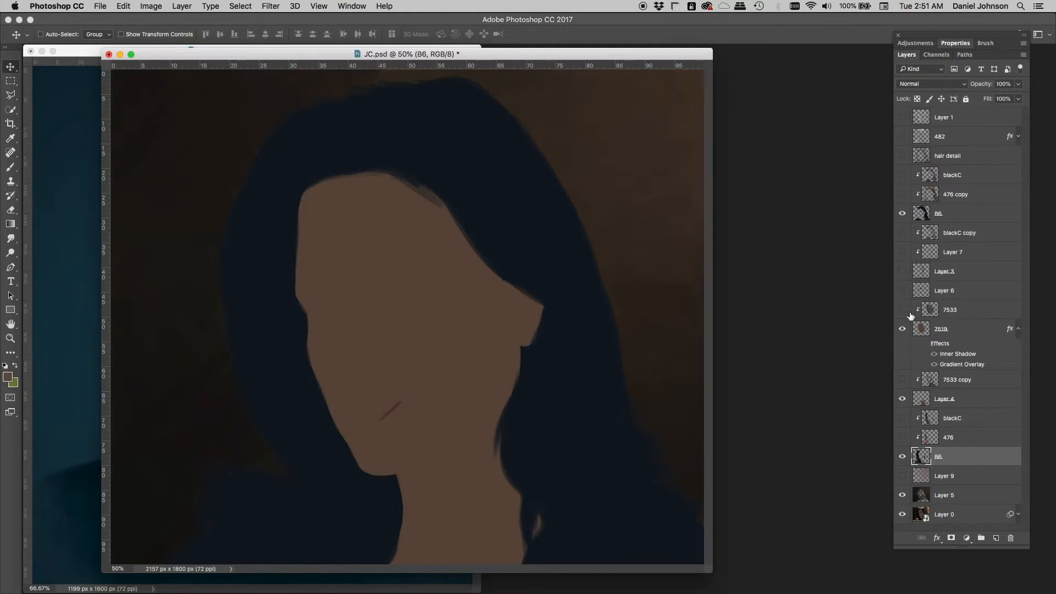
click(947, 330)
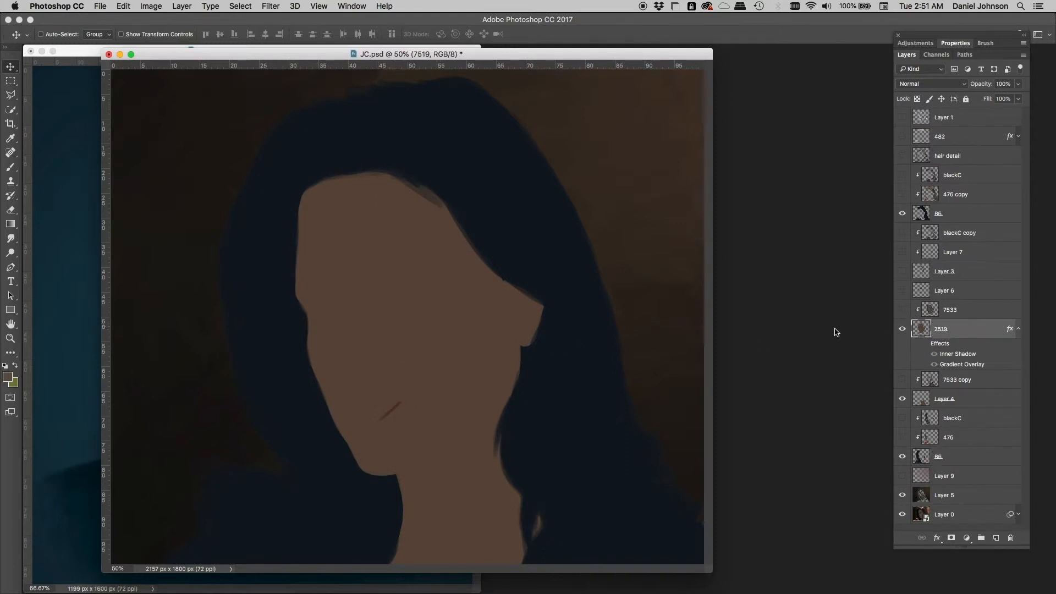
click(903, 310)
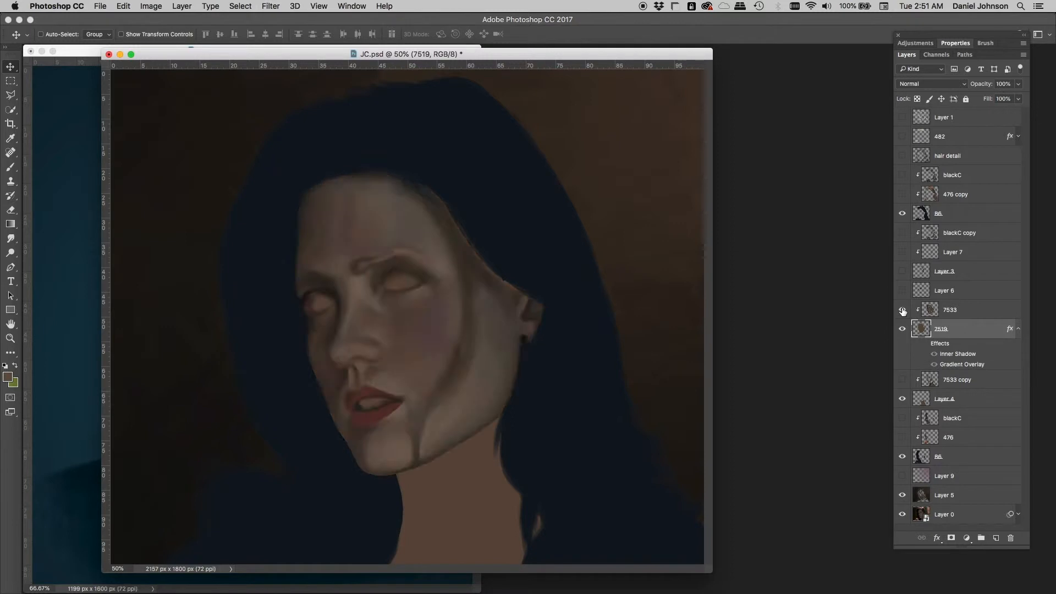
click(962, 313)
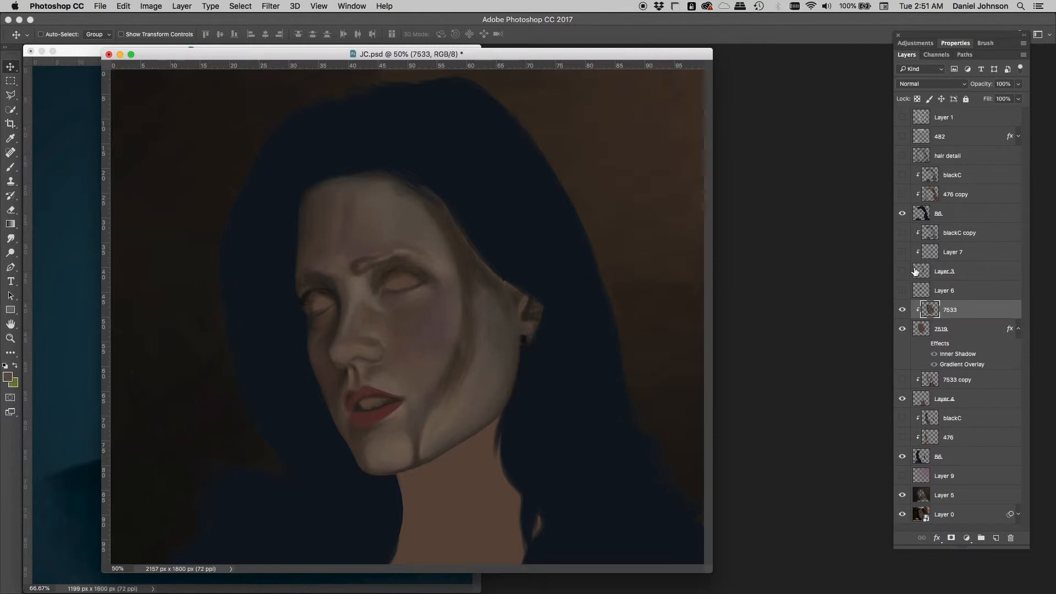
Preview the hair detail layer and the facial features on Layer 6, hiding each one again.
click(903, 157)
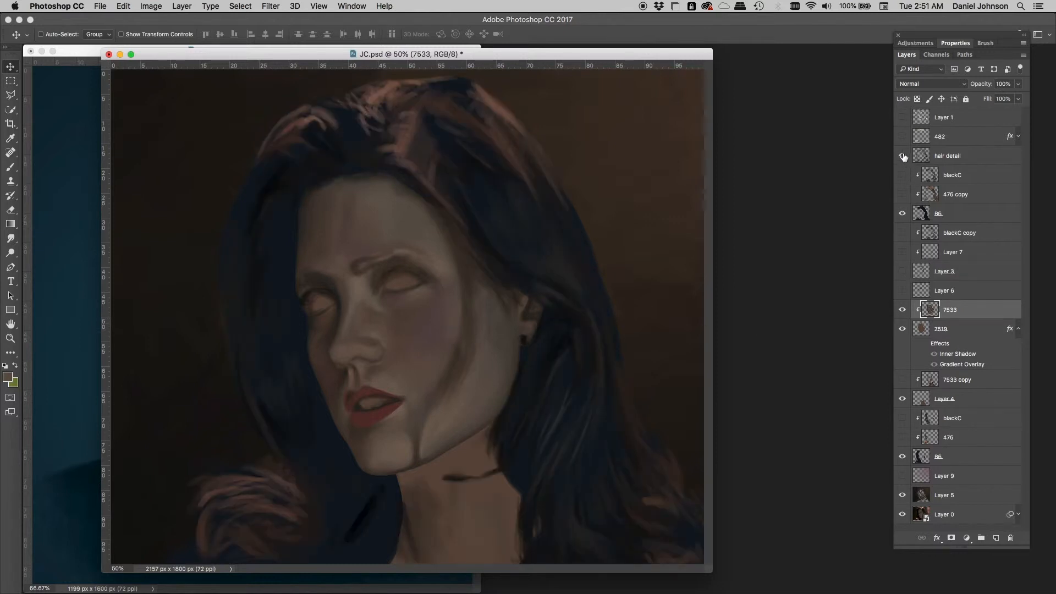
click(902, 156)
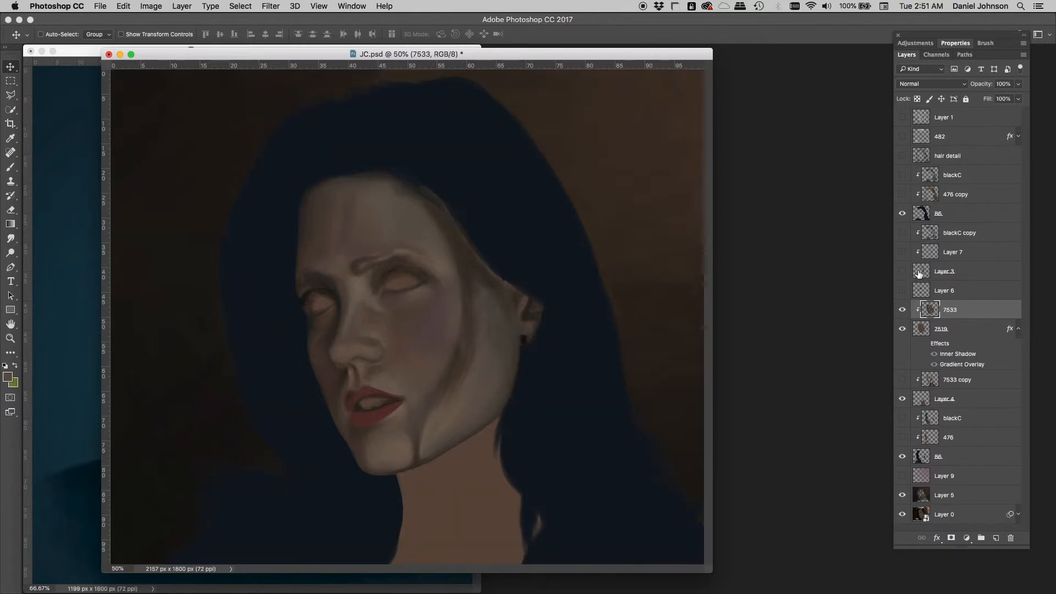
click(902, 291)
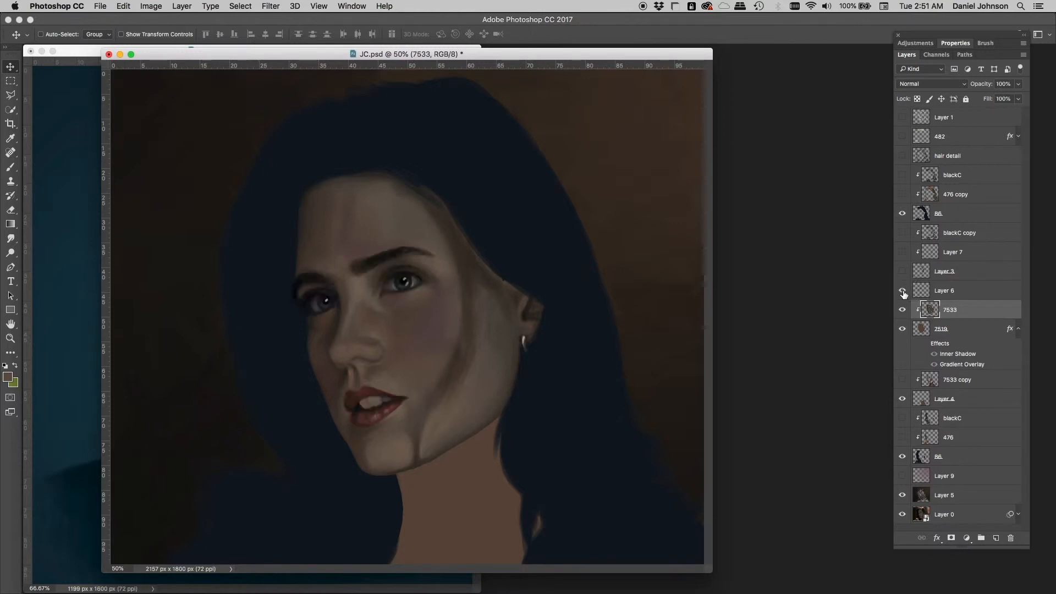
click(903, 291)
Show the loose hair strands on Layer 3 and the neck shading on 7533 copy.
click(902, 271)
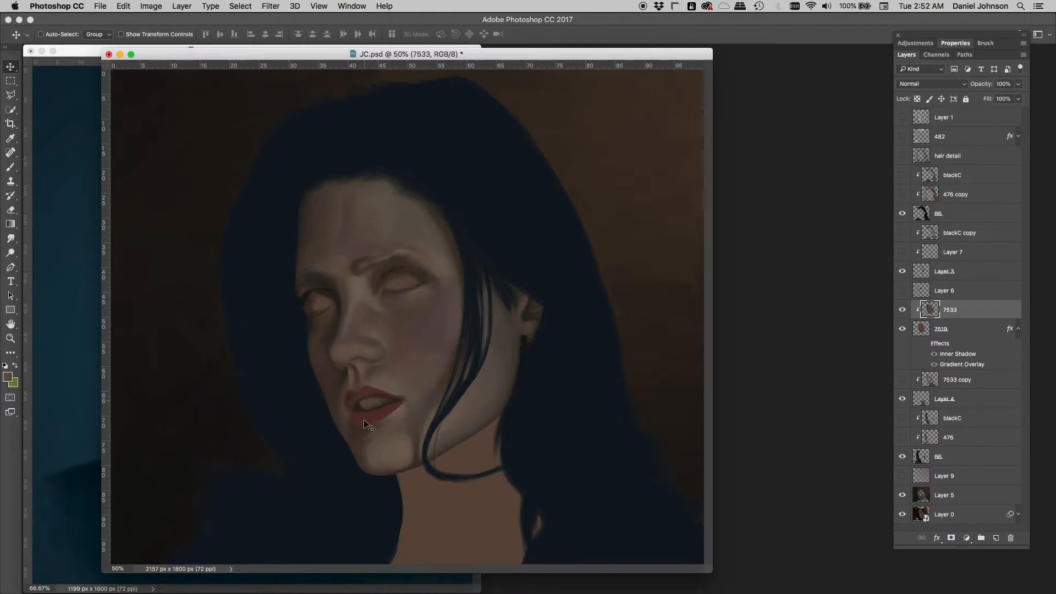
click(902, 380)
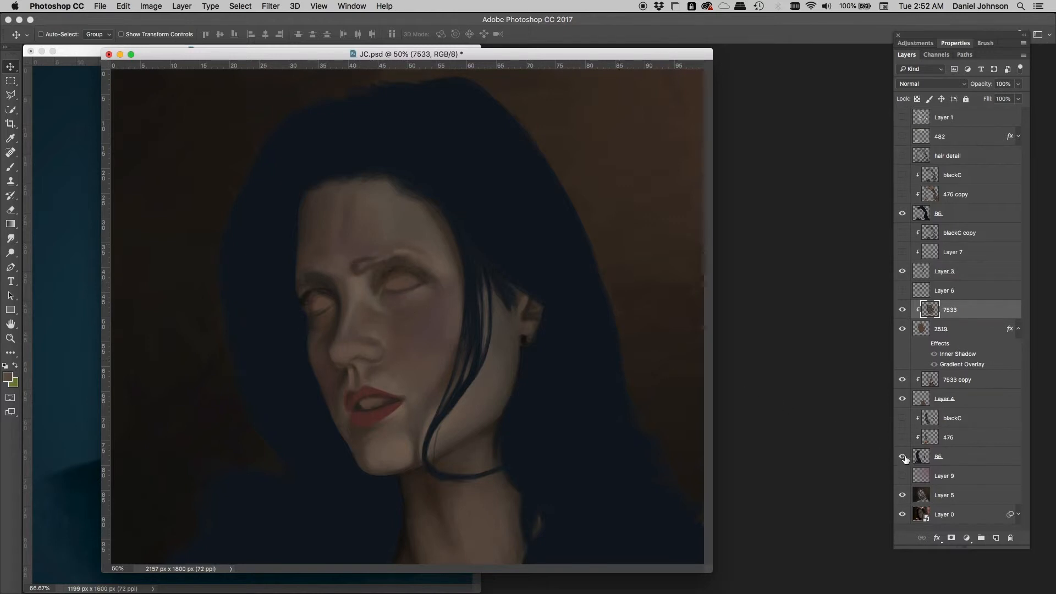
Show the clipped 476 and 476 copy hair colour layers over the two B6 hair bases, with 476 selected.
click(944, 460)
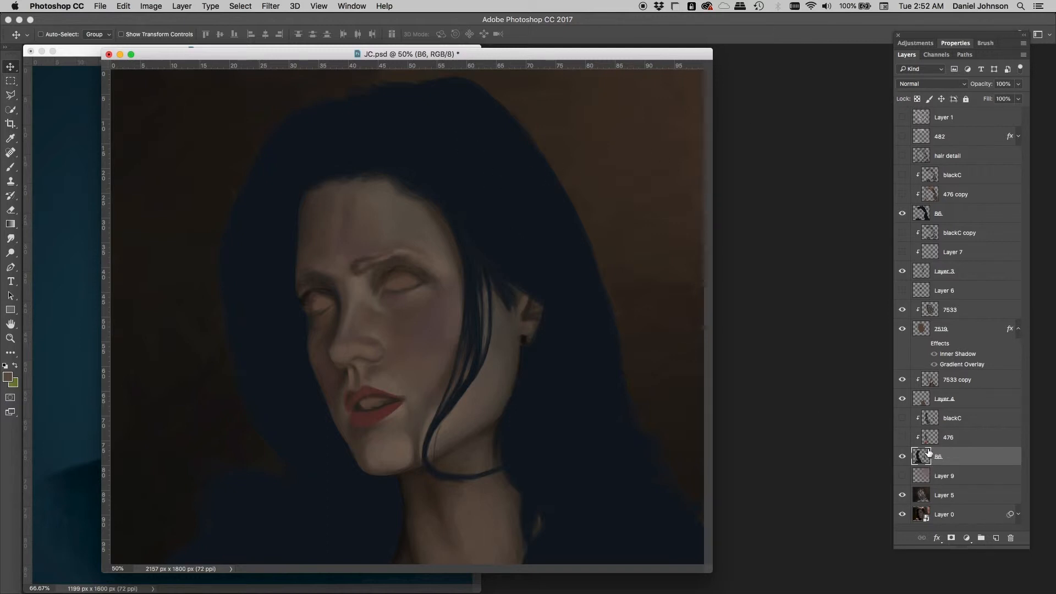
click(902, 437)
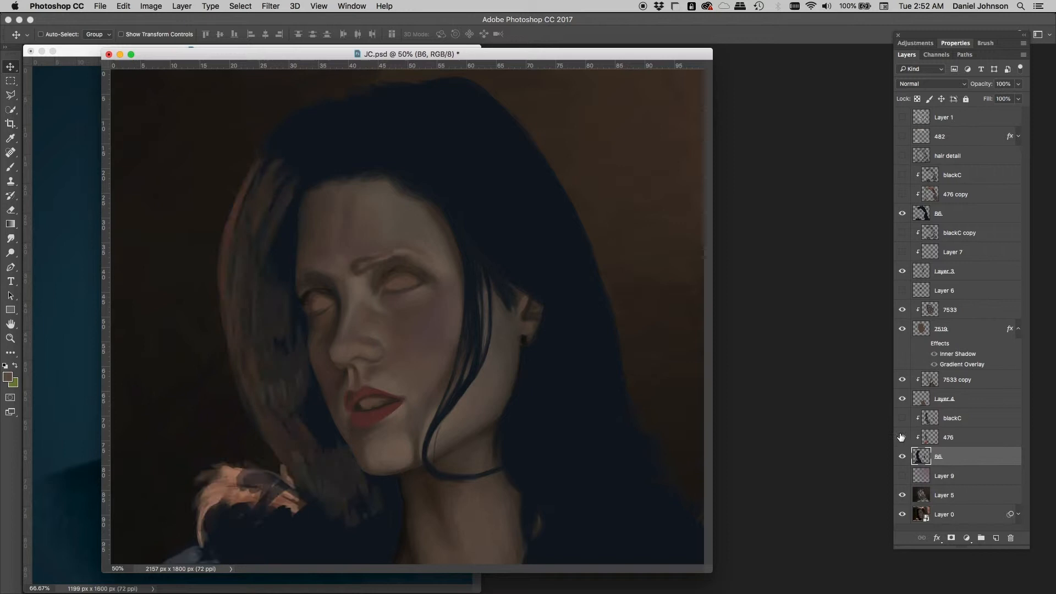
click(958, 438)
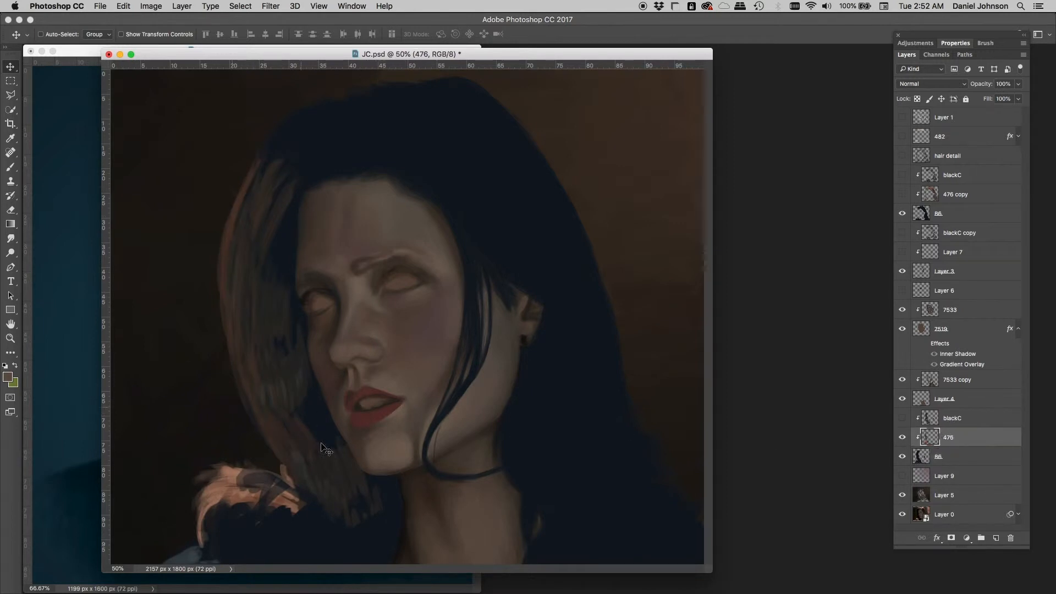
click(938, 461)
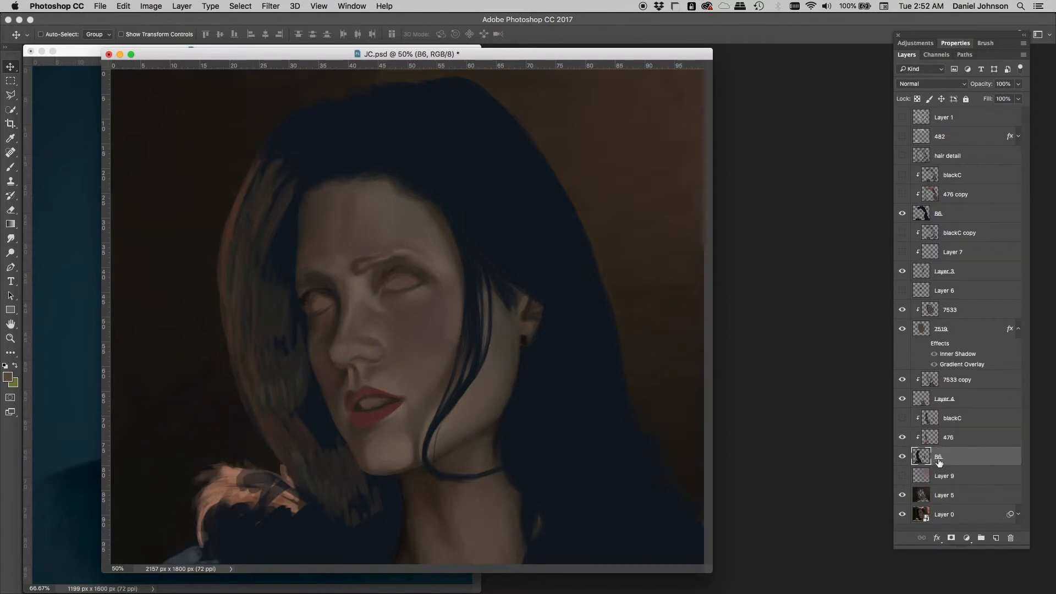
click(953, 440)
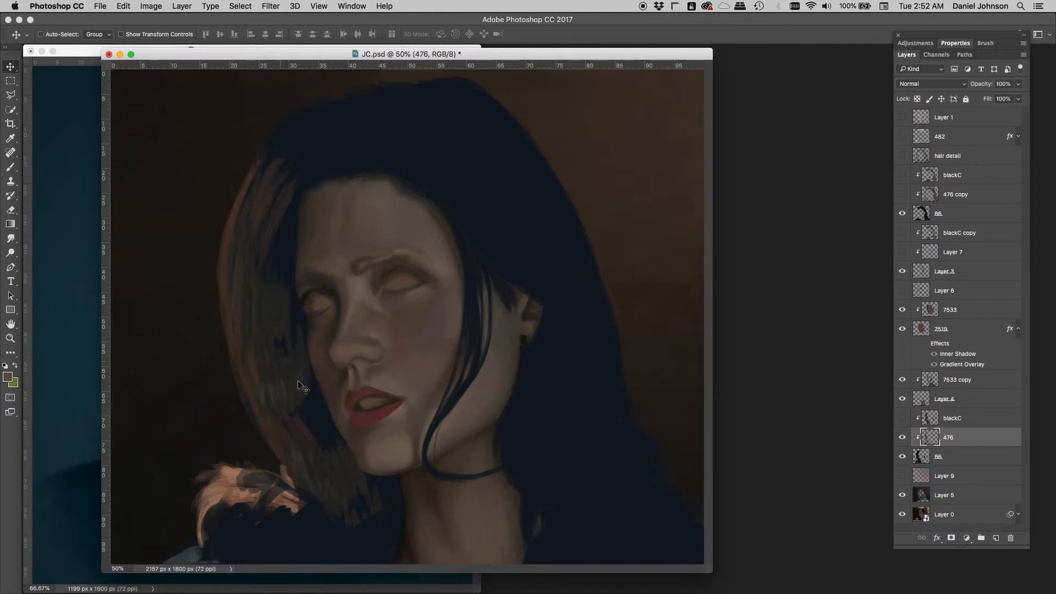
click(902, 195)
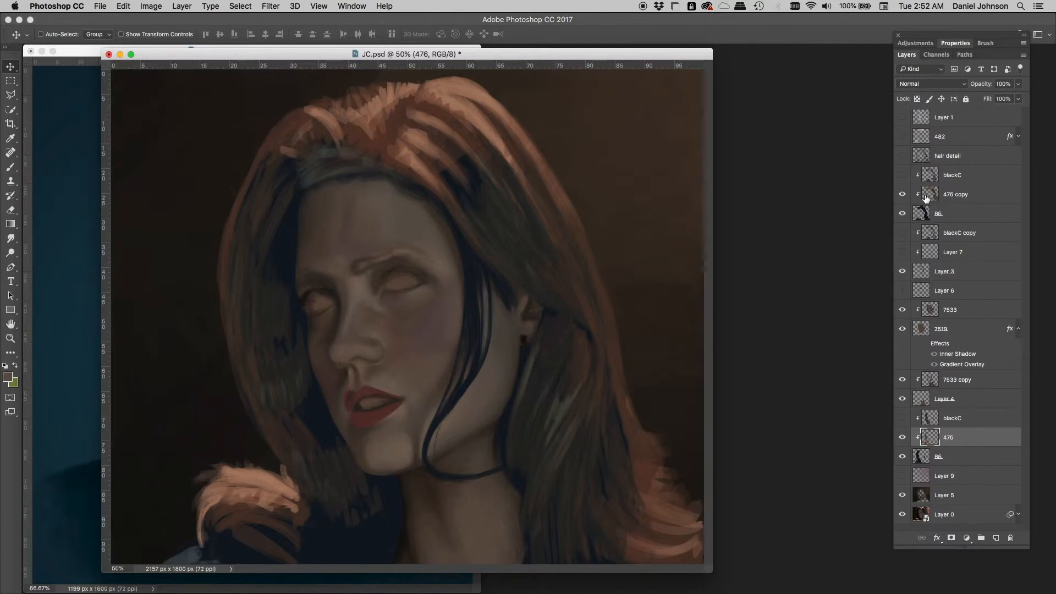
Look up PANTONE 476 C in the PANTONE solid coated book without applying it, and return to the Move tool.
click(3, 378)
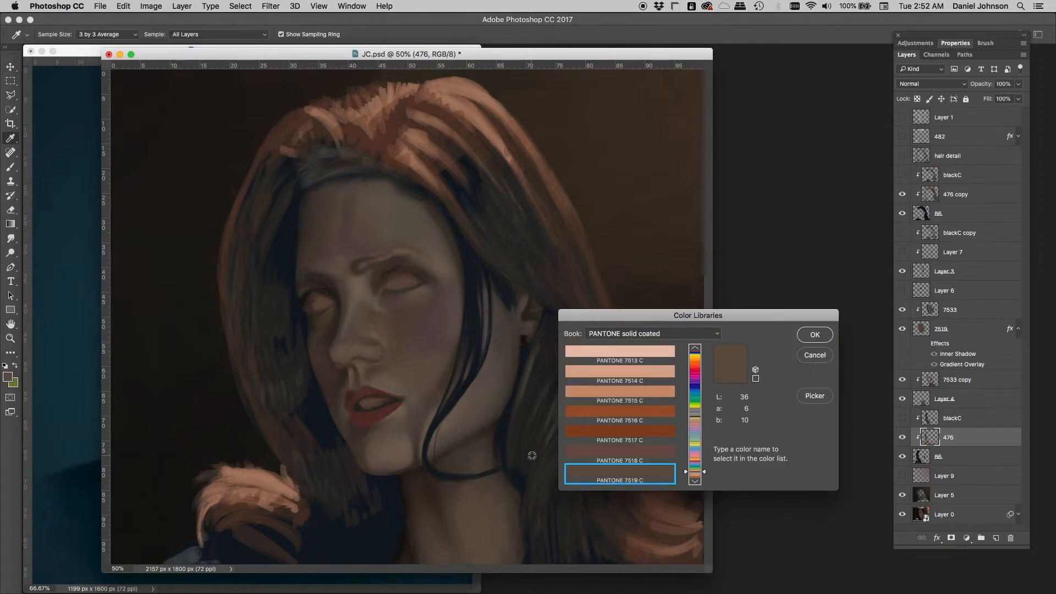
text(476)
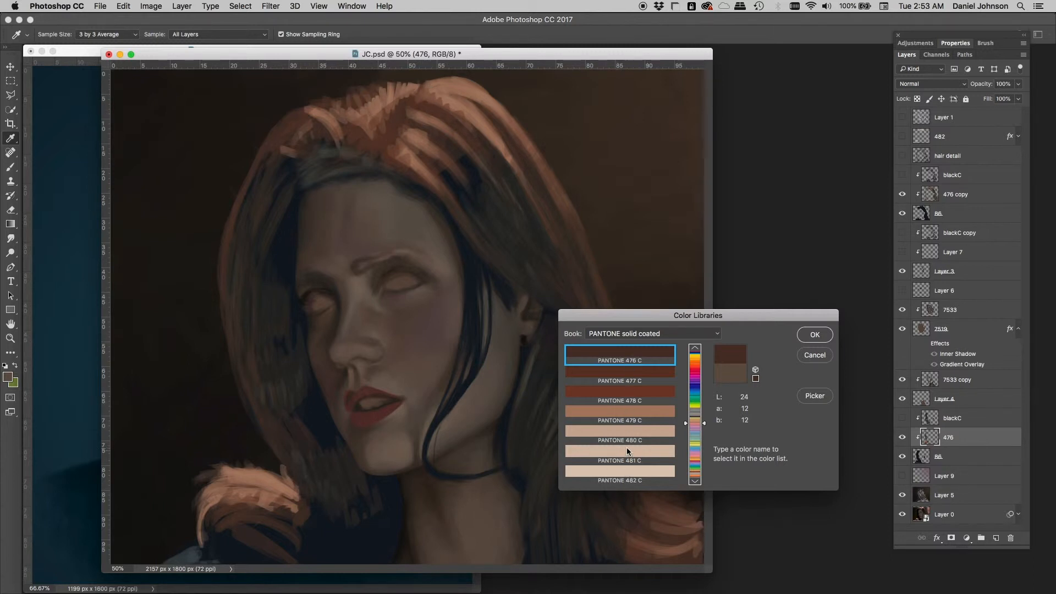
click(815, 356)
key(v)
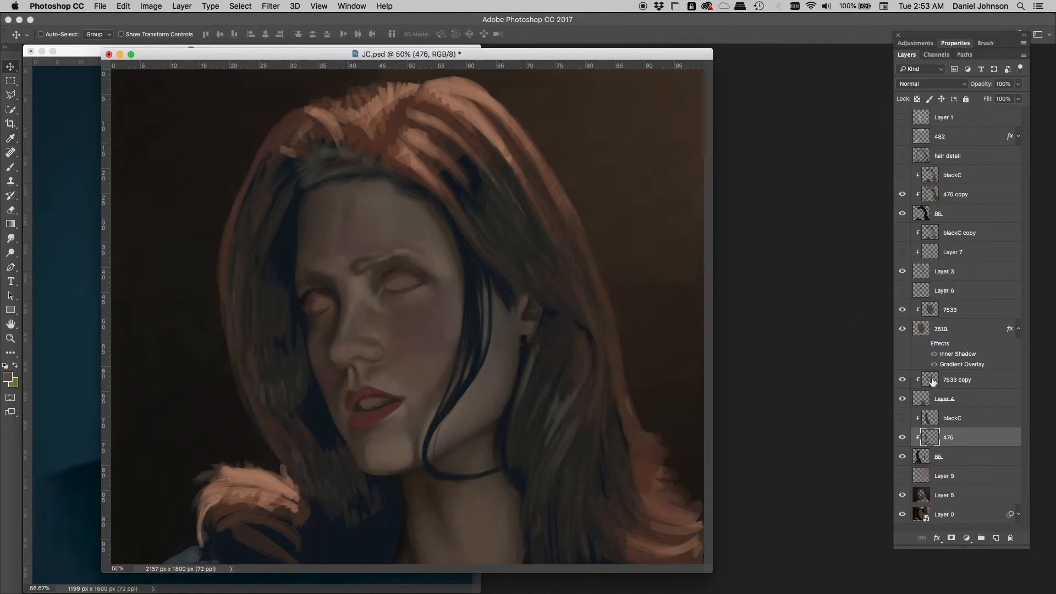
Show the facial features on Layer 6, select the layer, and compare the face with and without it.
click(902, 291)
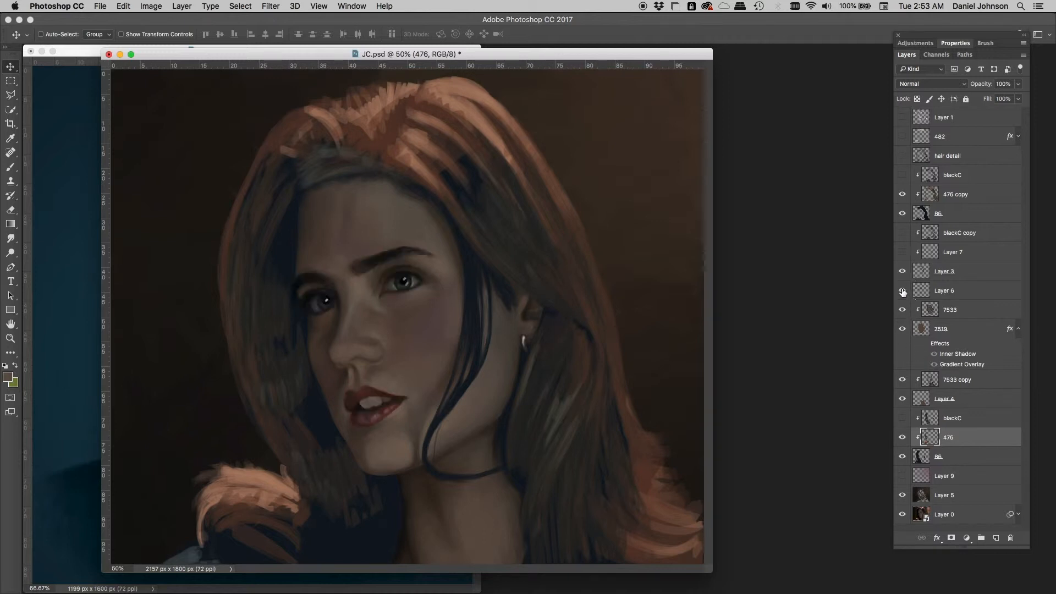
click(941, 295)
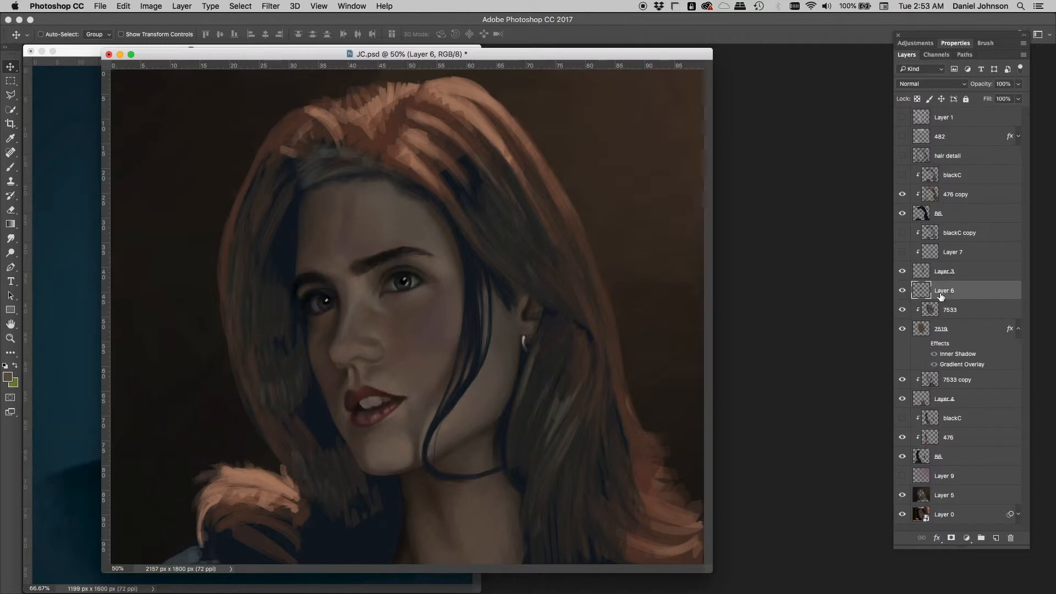
click(902, 291)
click(903, 290)
Compare the face with and without the 7533 skin shading, and reselect Layer 6.
click(919, 312)
click(902, 311)
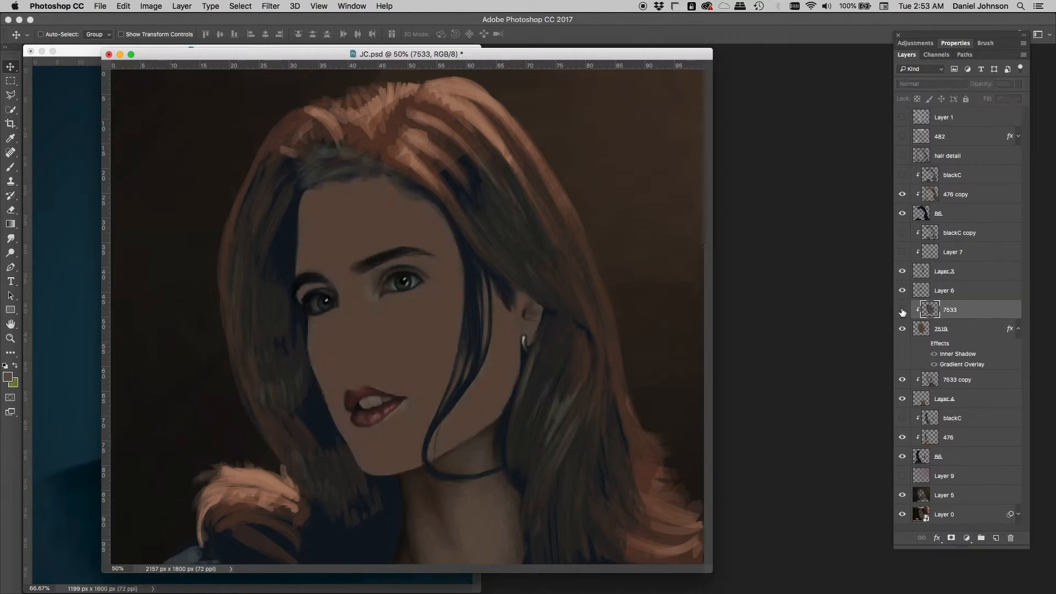
click(902, 311)
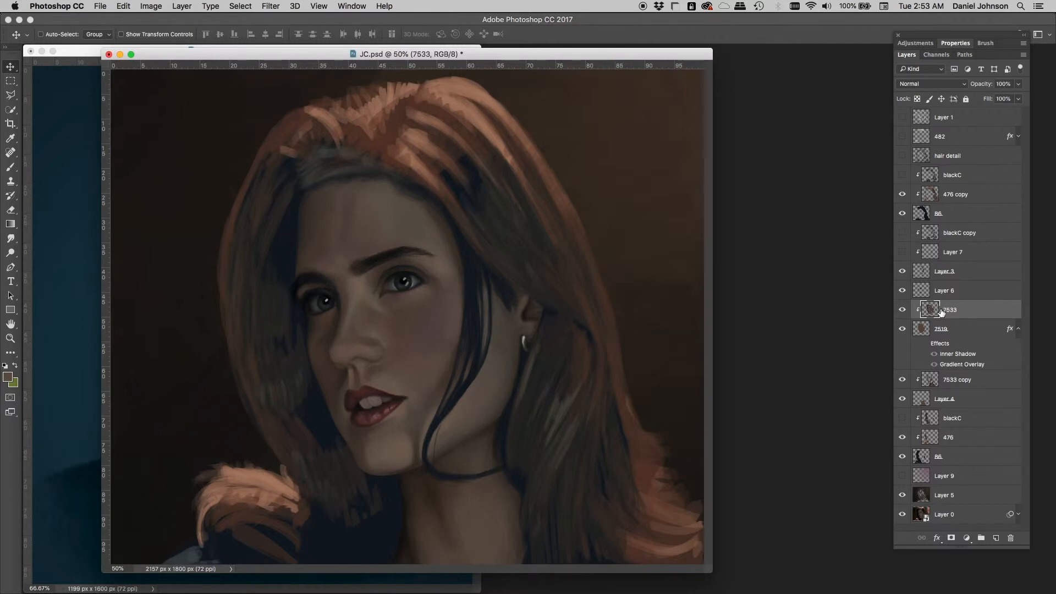
click(949, 292)
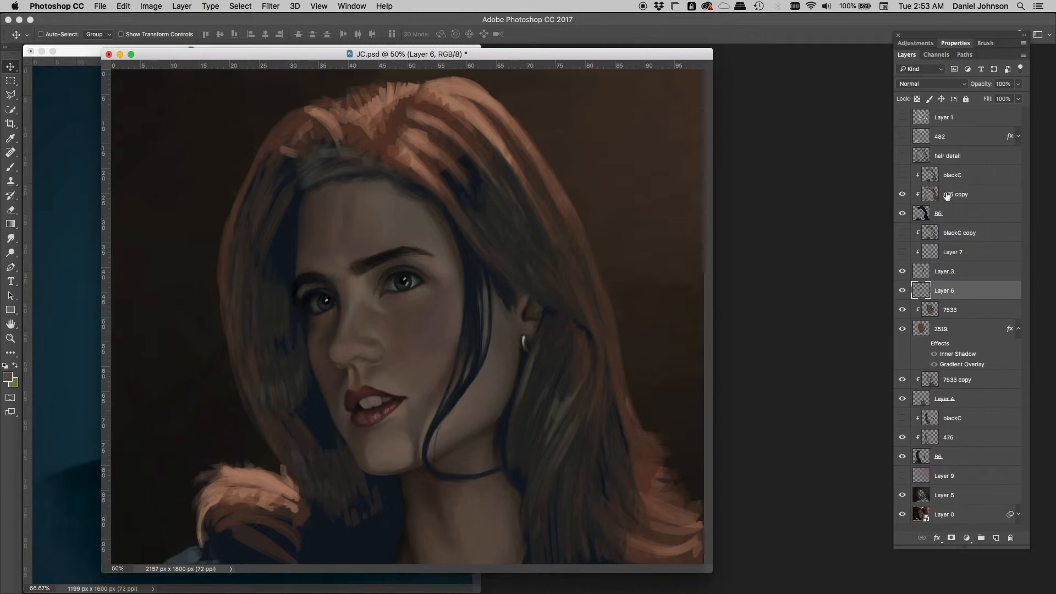
Show and select the blackC layer clipped above 476 copy, and sample its dark hair tone in the Color Picker without applying it.
click(903, 175)
click(951, 178)
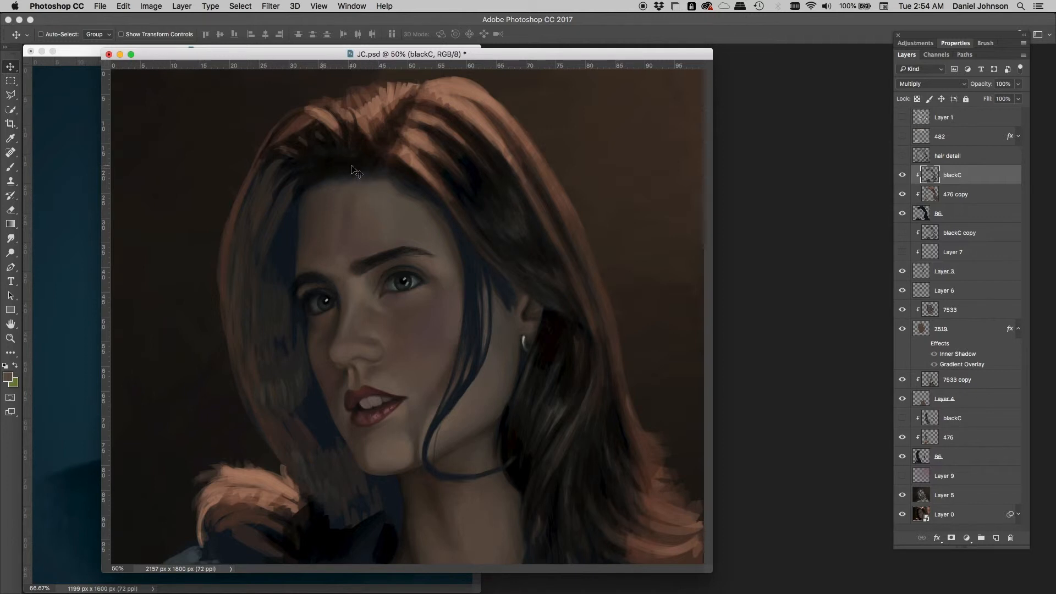
click(7, 378)
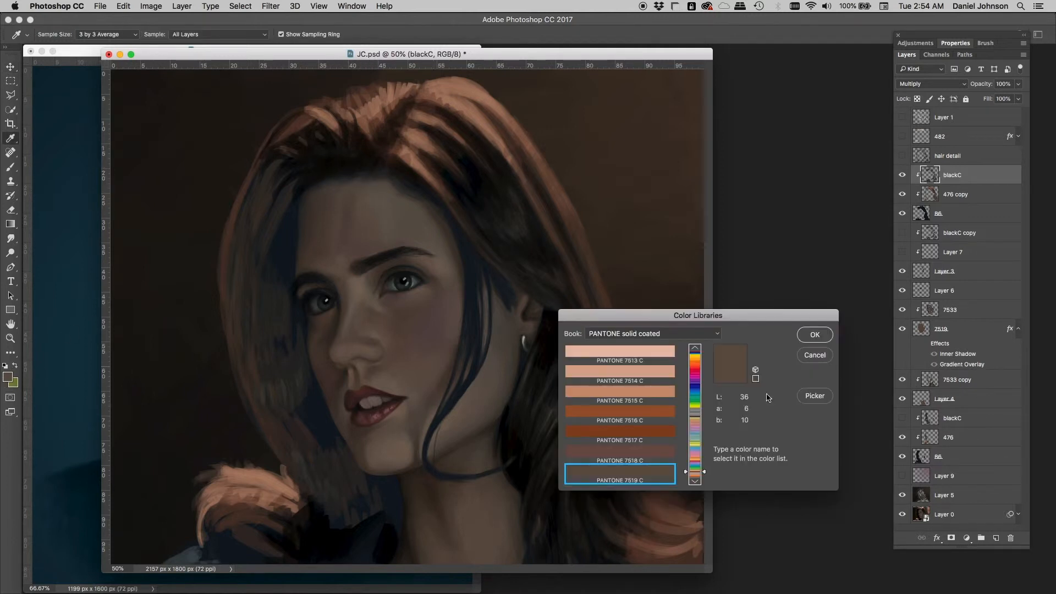
click(815, 396)
click(334, 167)
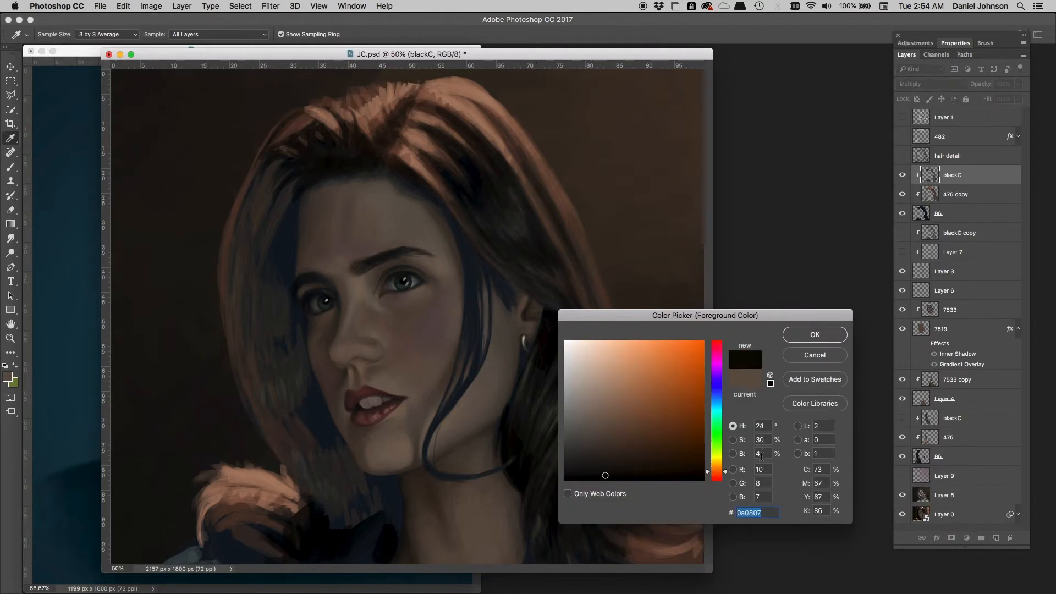
click(804, 357)
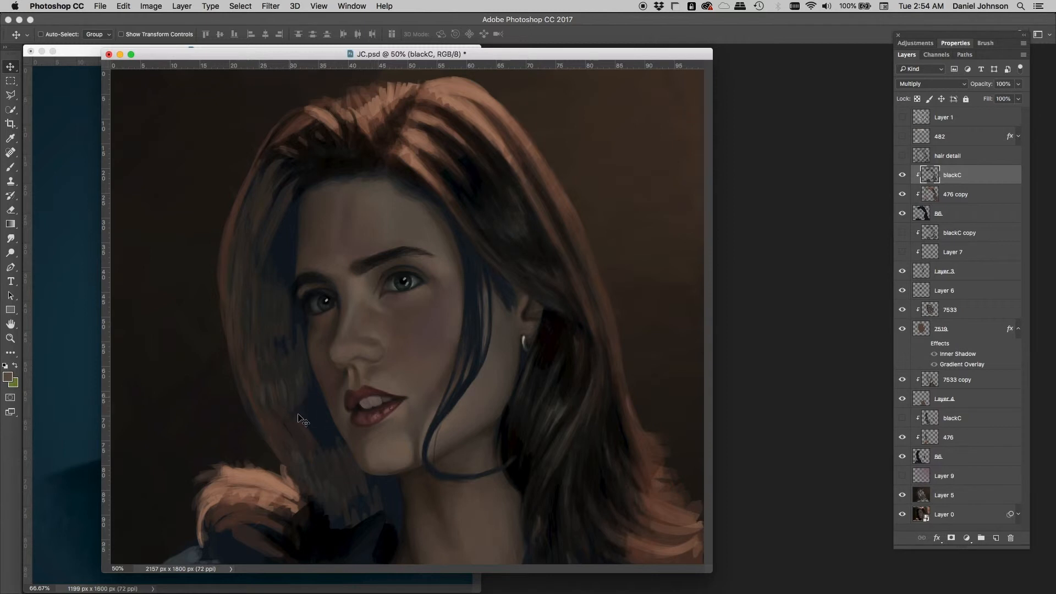
Show the lower blackC hair shadows, plus Layer 7 and blackC copy over the loose strands, leaving blackC copy selected.
click(902, 420)
click(949, 418)
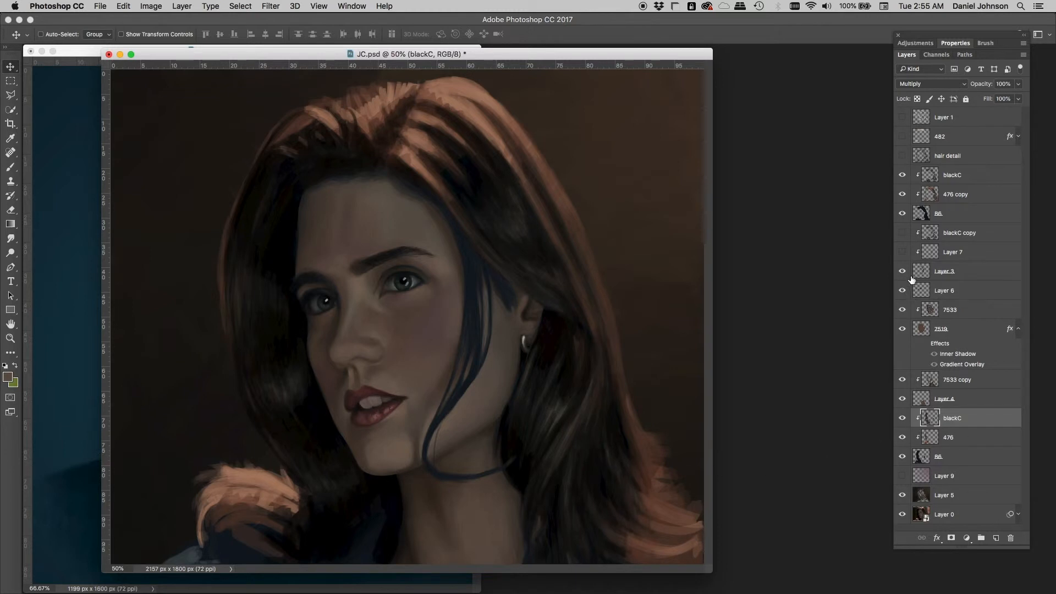
click(902, 252)
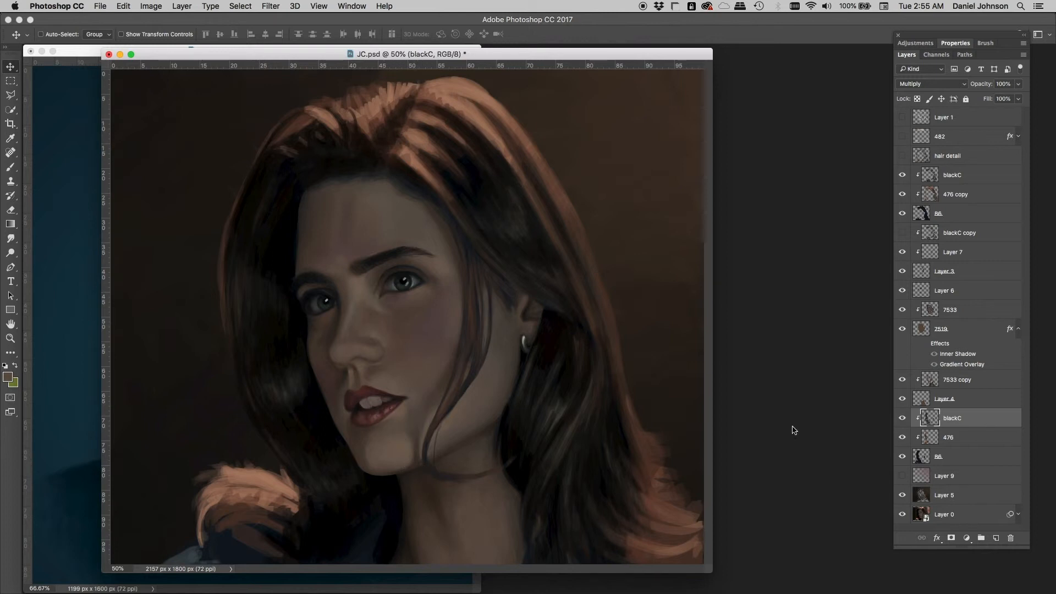
click(903, 234)
click(958, 236)
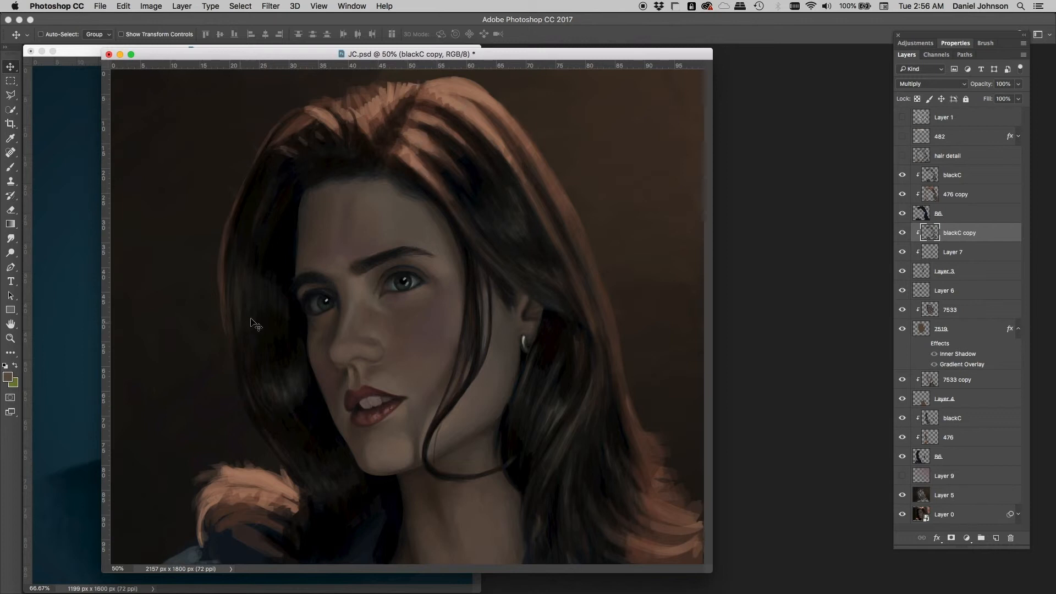
Show and select the hair detail layer, and compare the hair with and without it, leaving it visible.
click(902, 156)
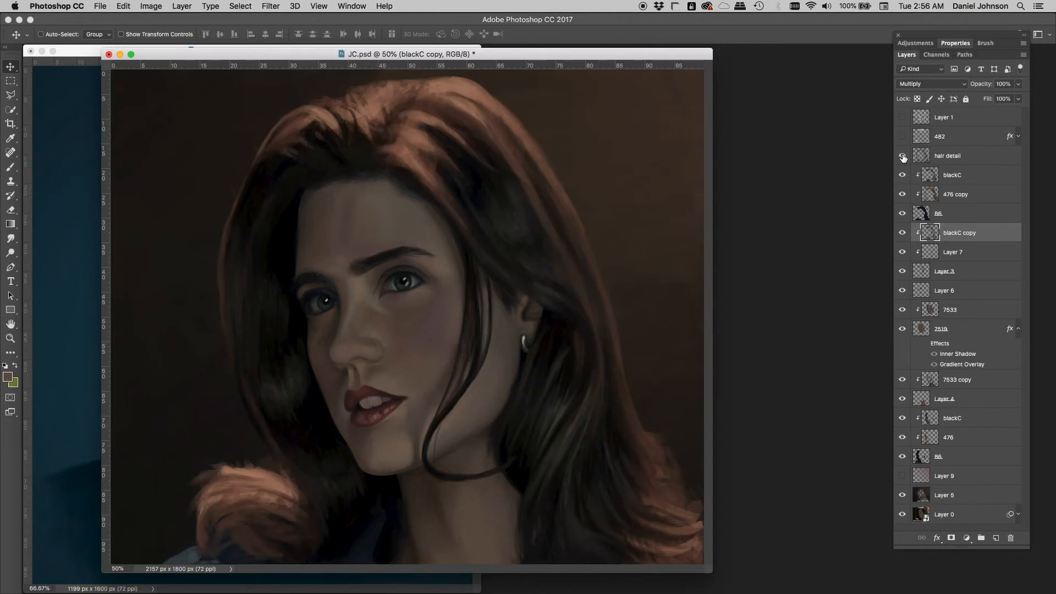
click(966, 160)
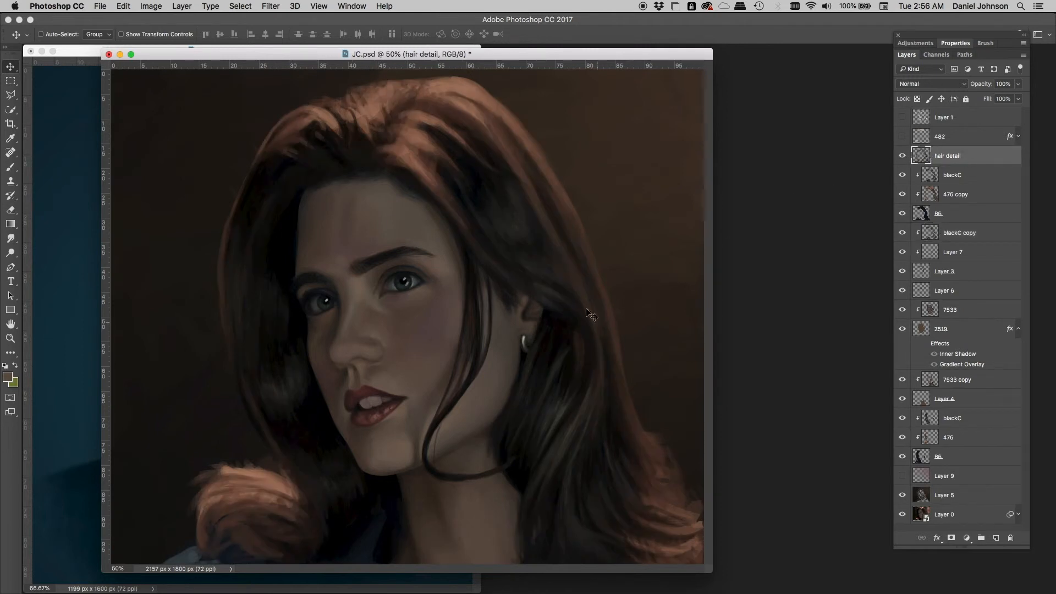
click(902, 157)
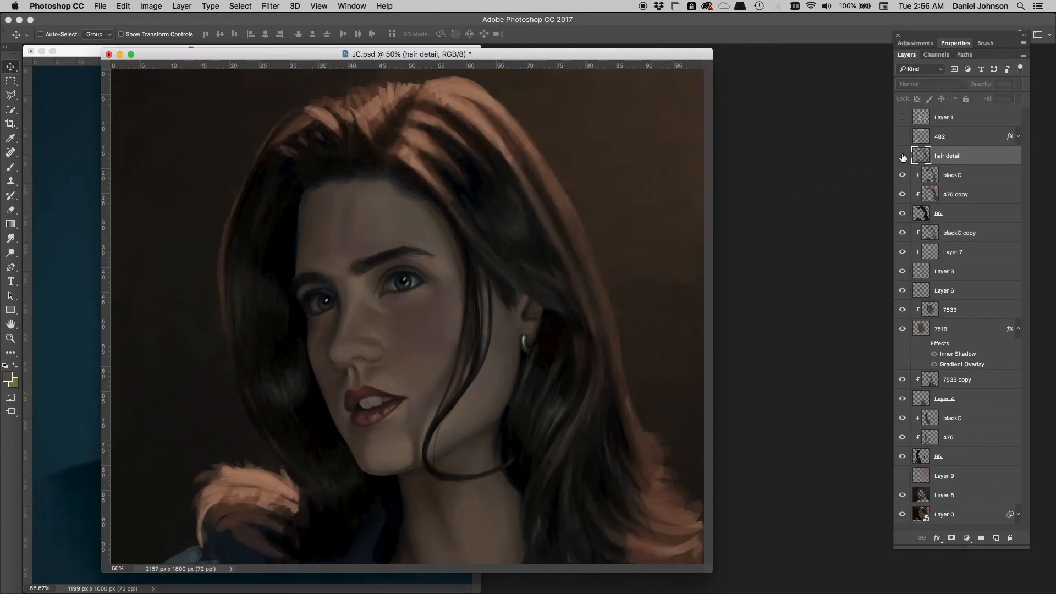
click(903, 157)
click(902, 157)
click(902, 157)
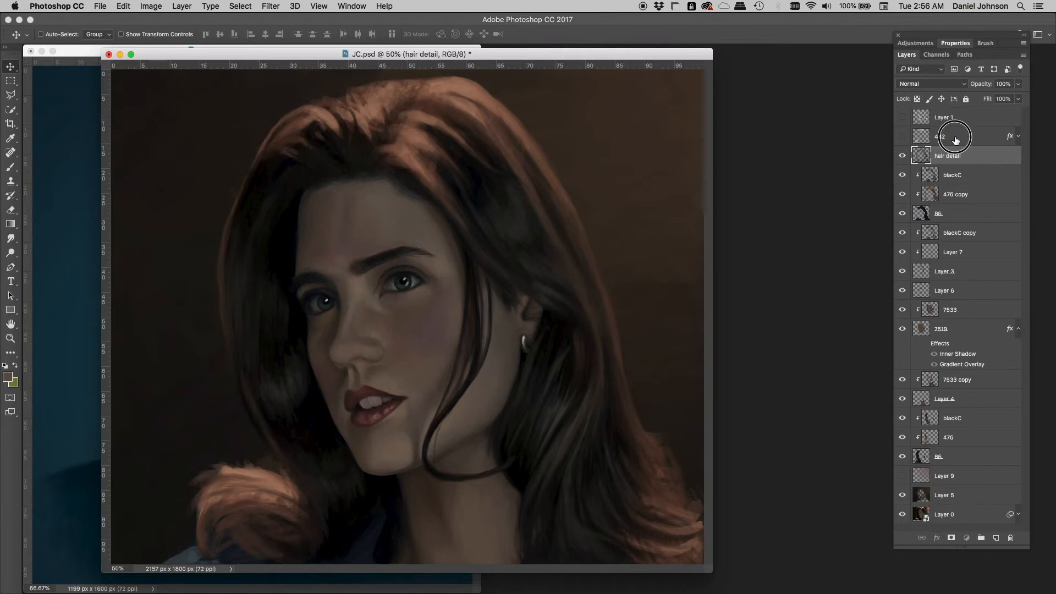
Show and select the 482 highlight layer, and look up PANTONE 482 C in the PANTONE solid coated book without applying it.
click(909, 136)
click(902, 137)
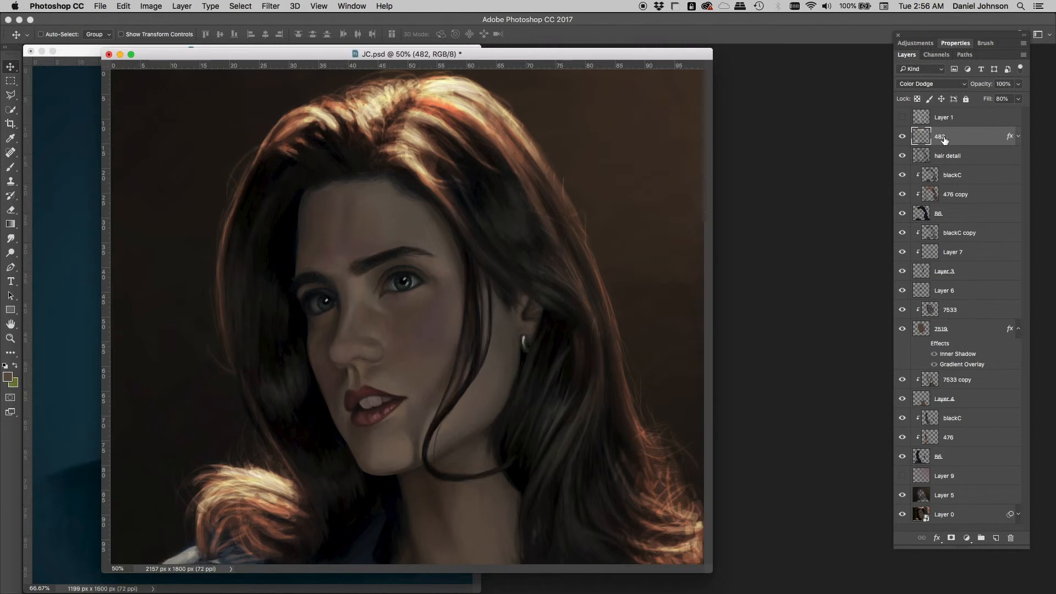
click(7, 377)
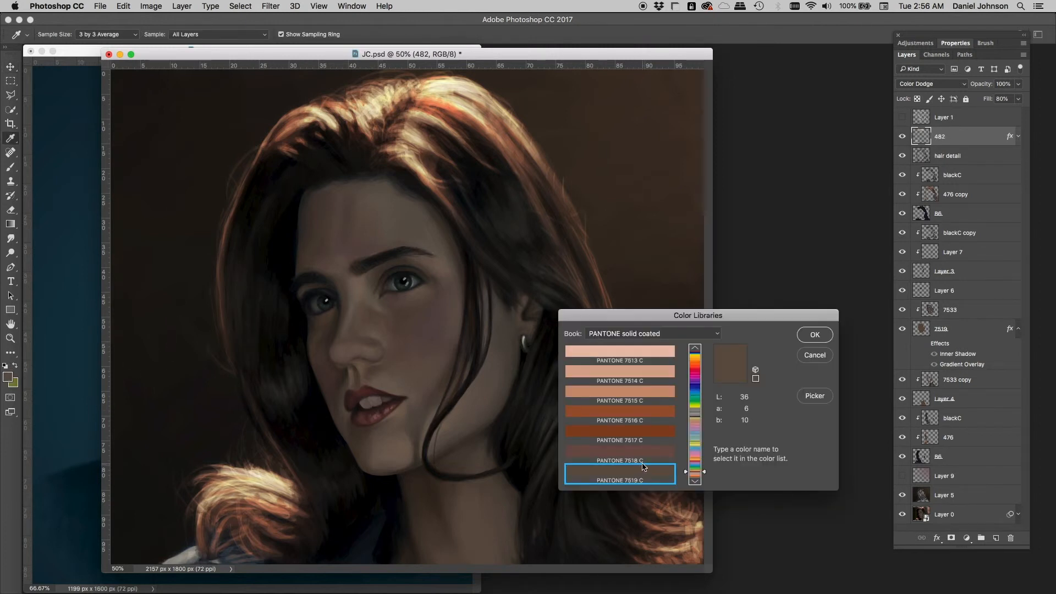
text(482)
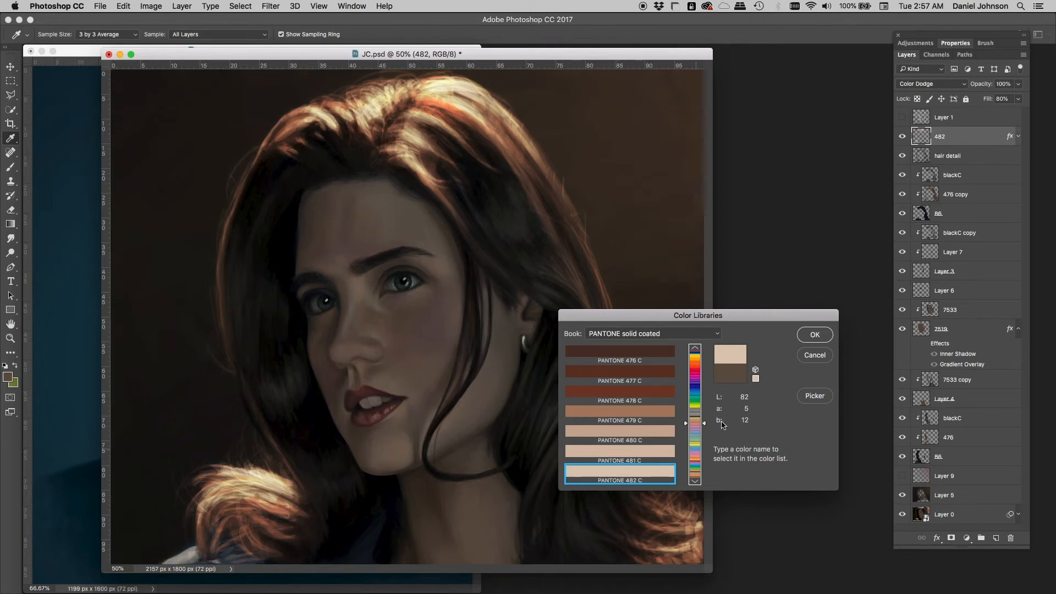
click(814, 357)
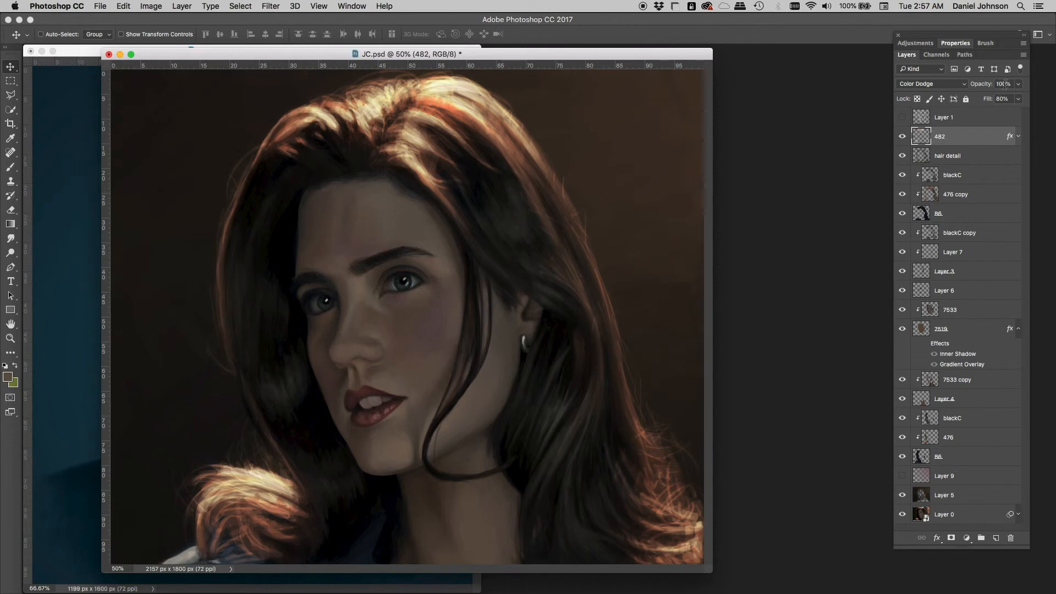
Try the 482 highlight layer at 100% Fill with its Opacity lowered to 50%, and restore the Opacity to 100%.
click(1018, 100)
drag(1013, 113, 1045, 113)
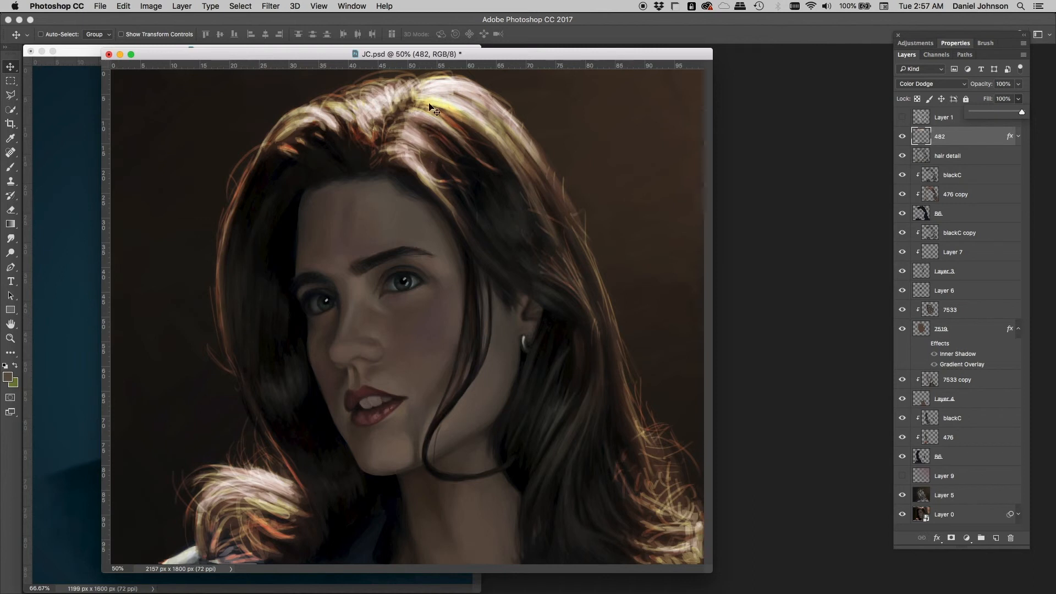
click(1003, 83)
key(shift+Down)
key(shift+Down)
key(shift+Down)
key(shift+Down)
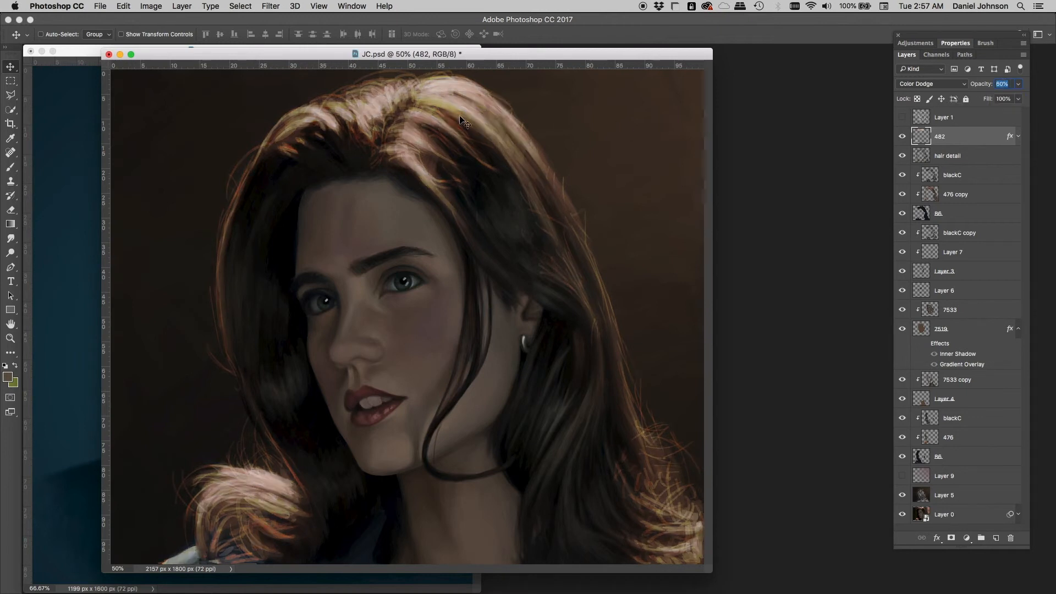
key(shift+Down)
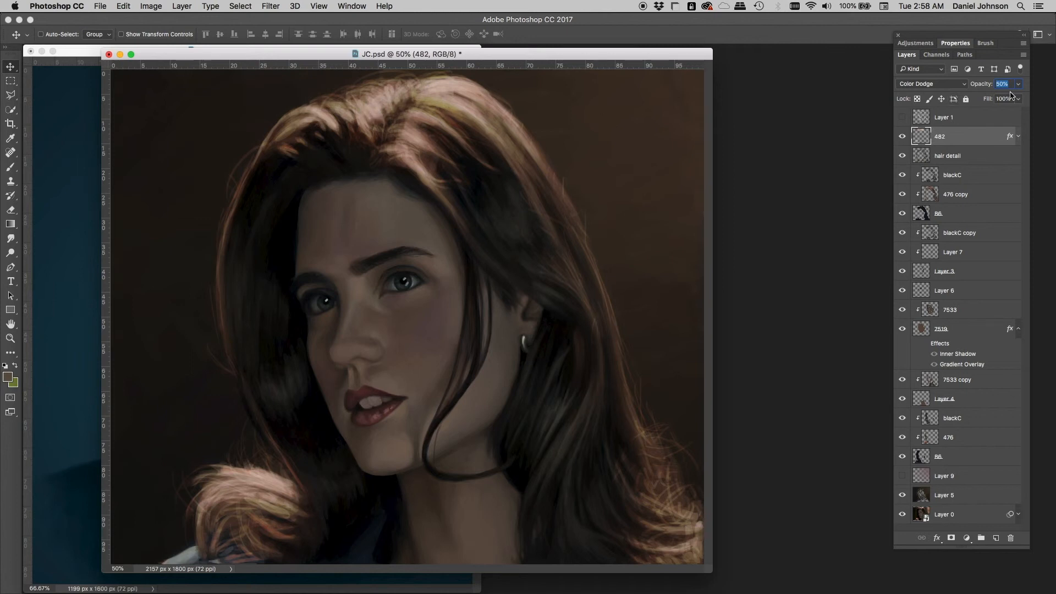
key(shift+Up)
key(shift+Up)
key(shift+Up)
key(shift+Up)
key(shift+Up)
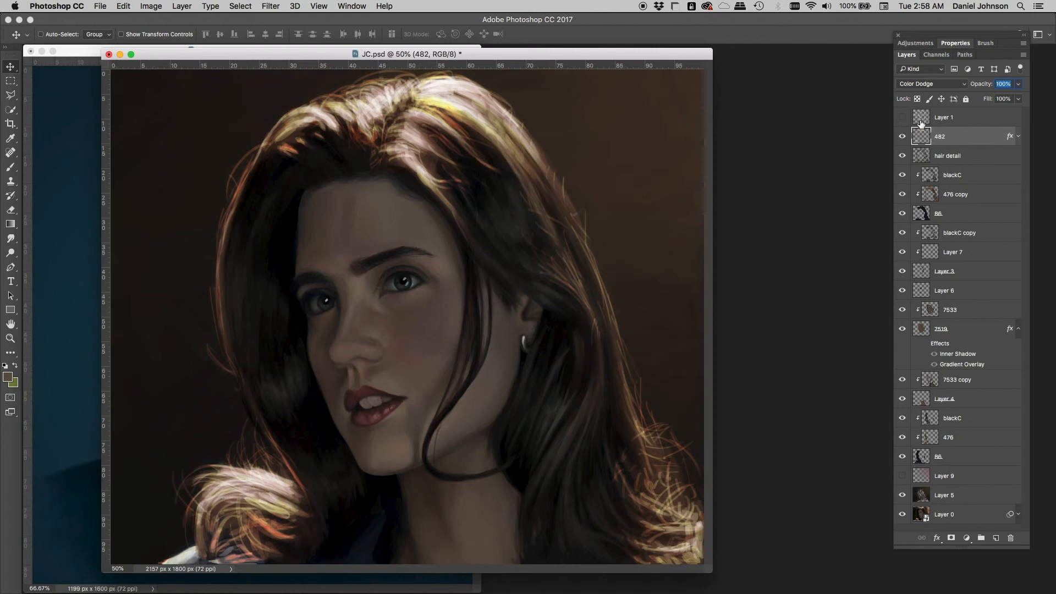
Keep the 482 layer's blend mode at Color Dodge and set its Fill to 80%.
click(933, 88)
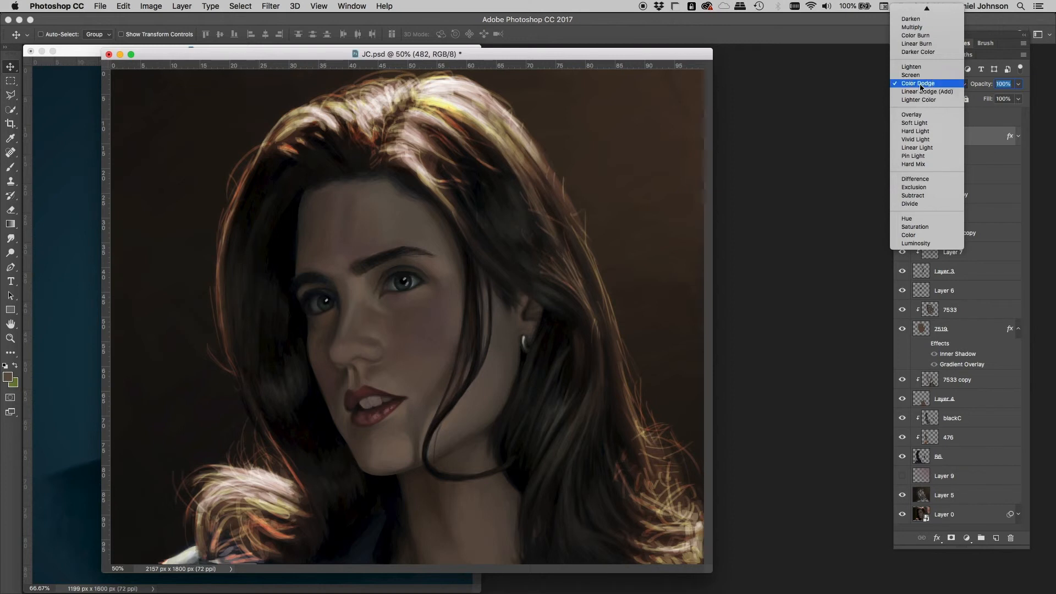
click(936, 83)
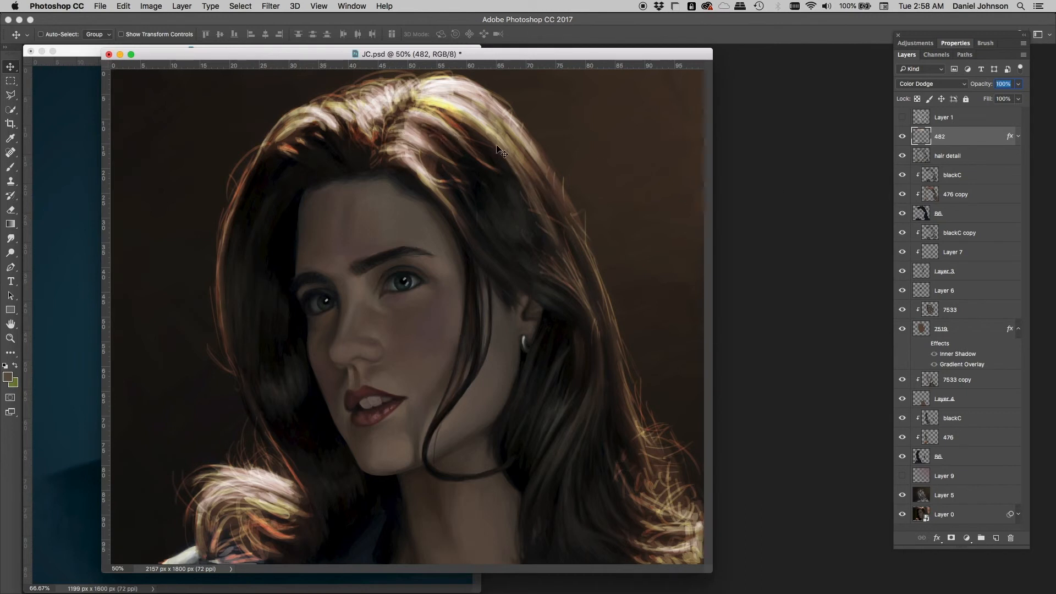
click(1002, 98)
key(shift+Down)
key(shift+Down)
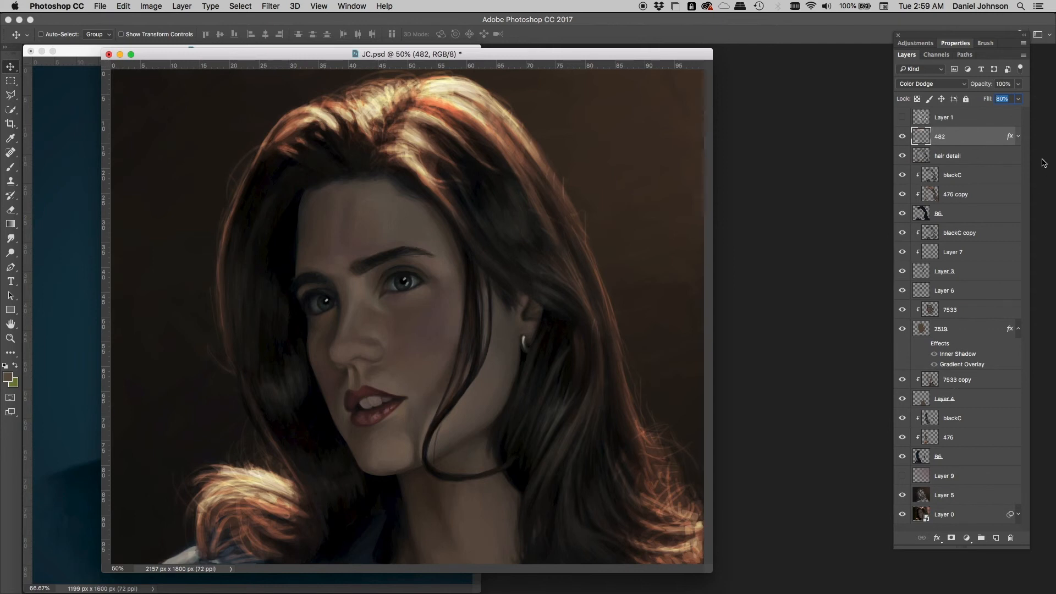
Open the 482 layer's Outer Glow settings and set the glow colour to PANTONE 437 C from the PANTONE solid coated book.
click(1017, 137)
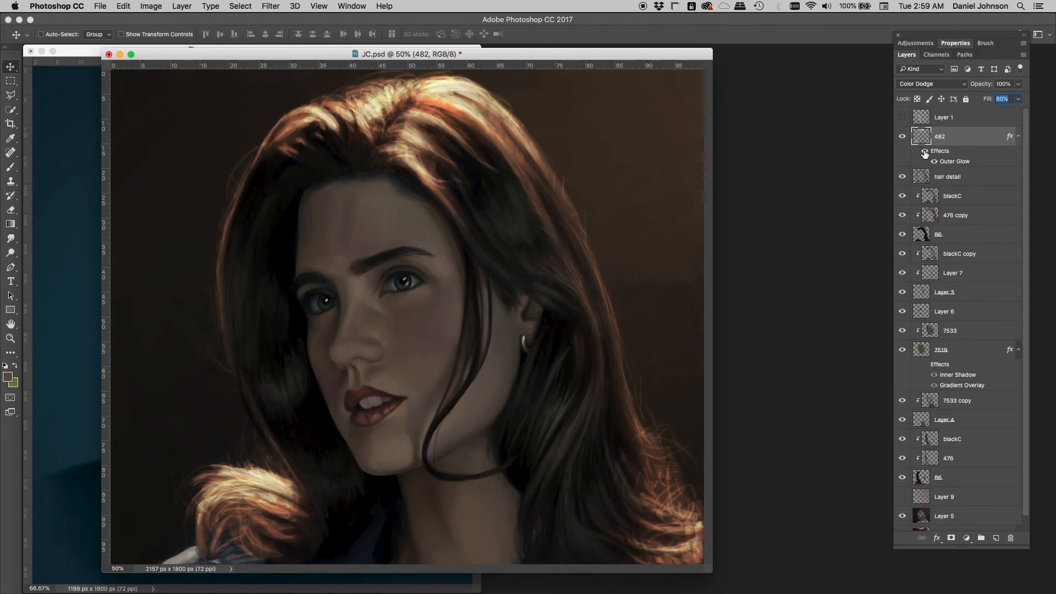
double_click(957, 162)
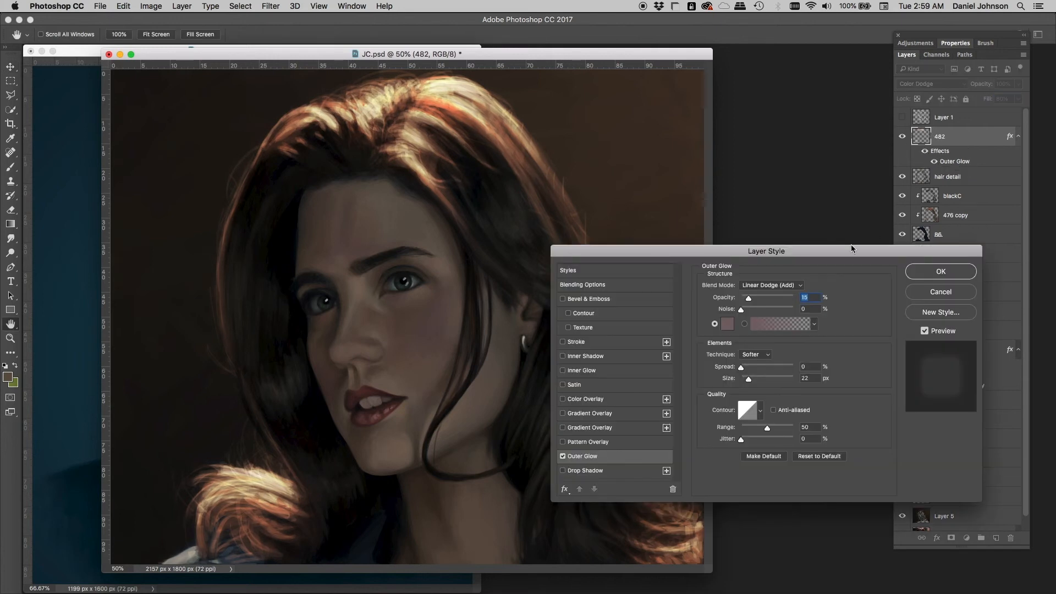
click(727, 327)
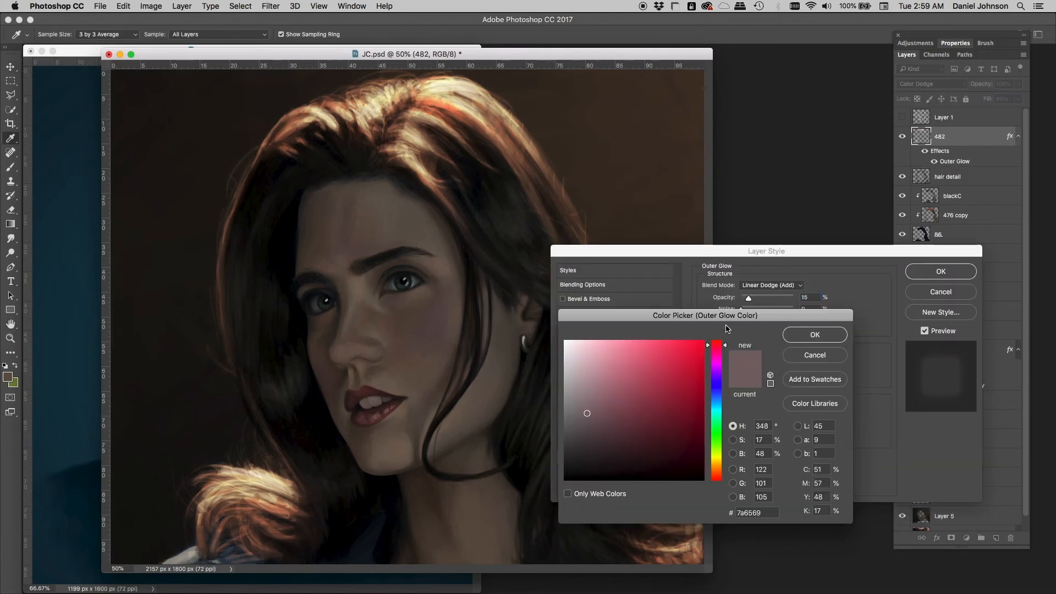
click(799, 404)
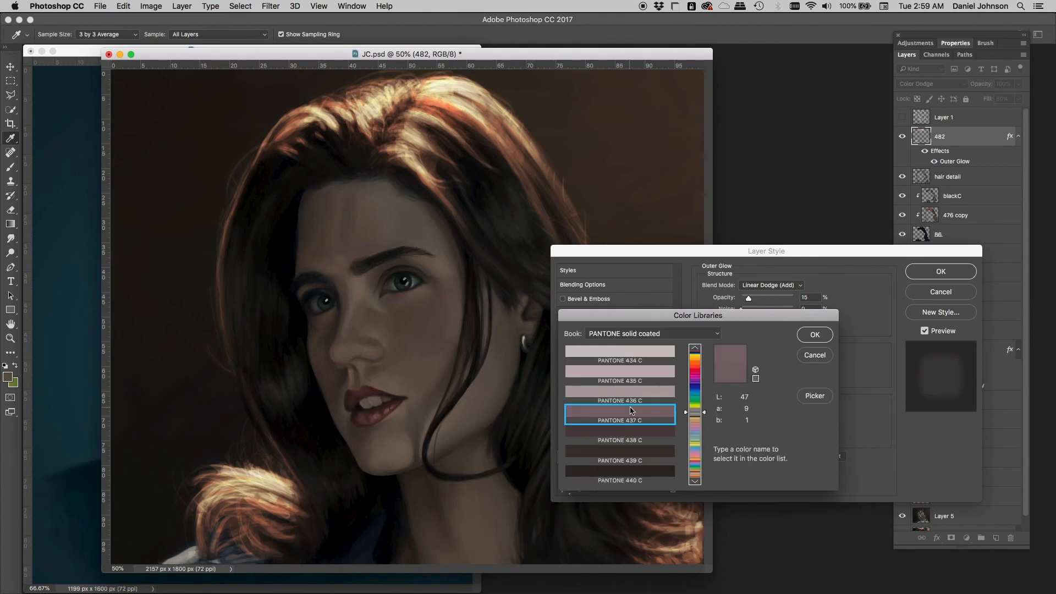
click(815, 336)
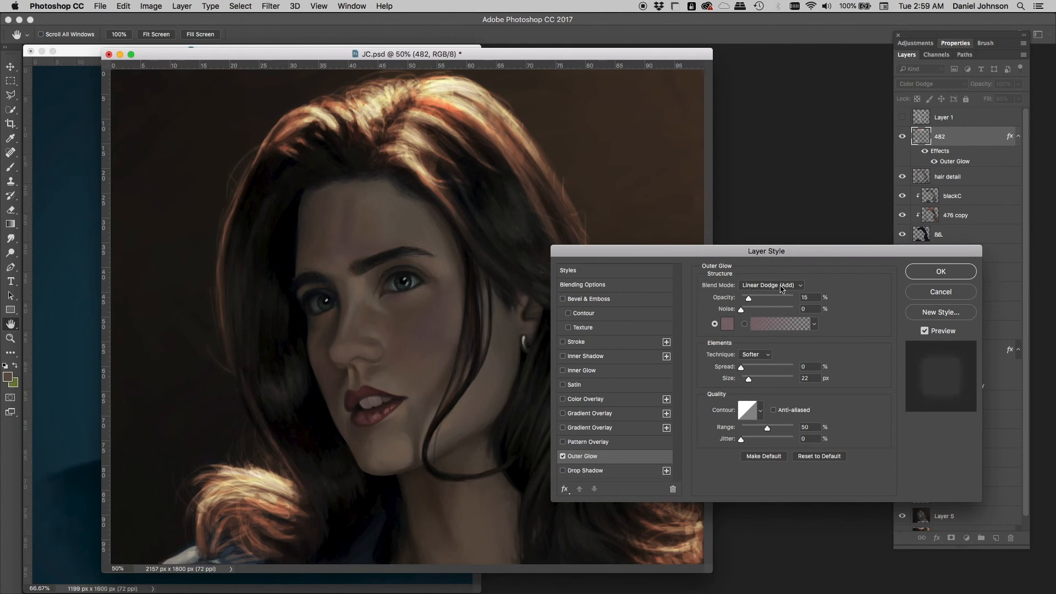
Keep the Outer Glow's blend mode at Linear Dodge (Add) and set its Opacity to 100%.
click(782, 286)
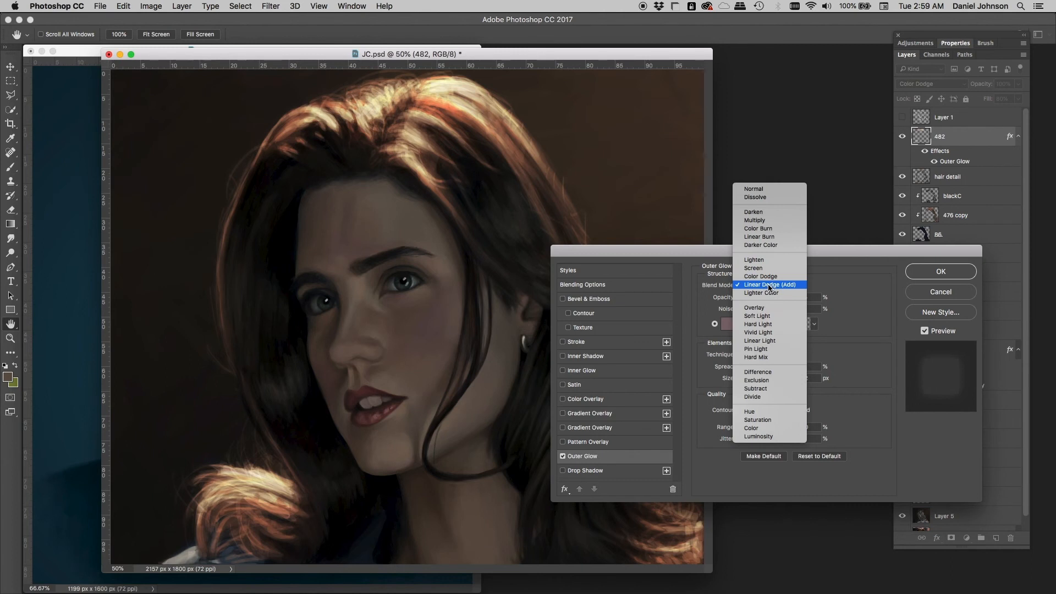
click(769, 285)
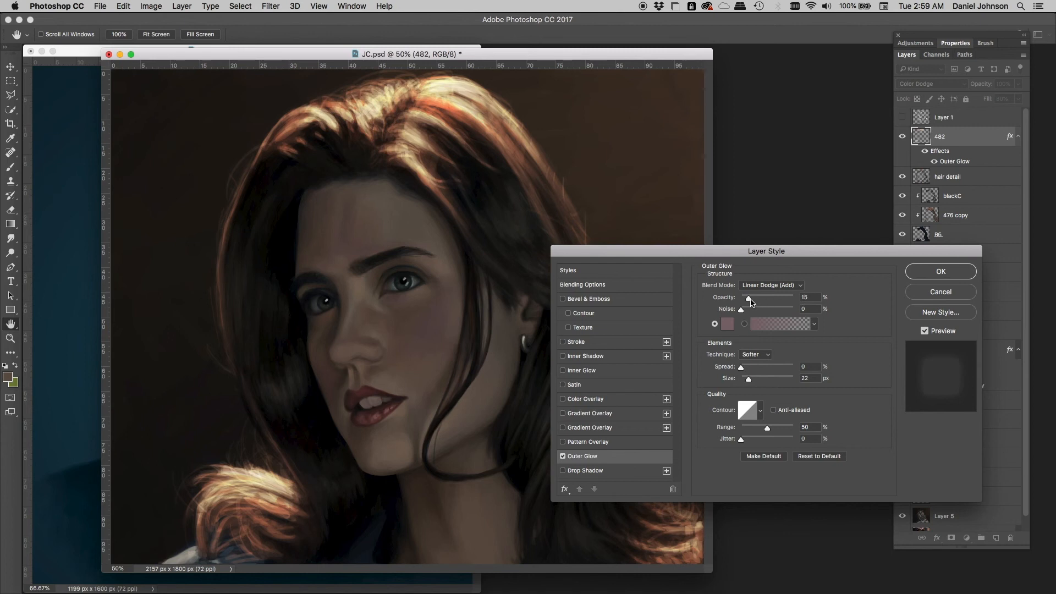
drag(751, 302, 813, 295)
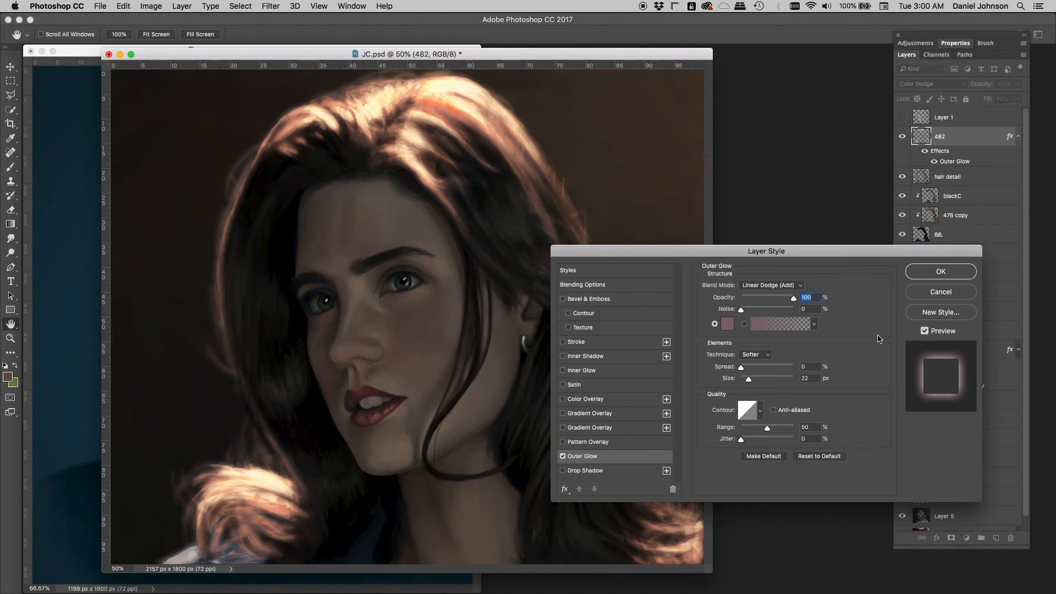
Try the 482 layer's Outer Glow at 20% Opacity, discard that change, and compare the layer with its effects off and on.
drag(793, 299, 752, 299)
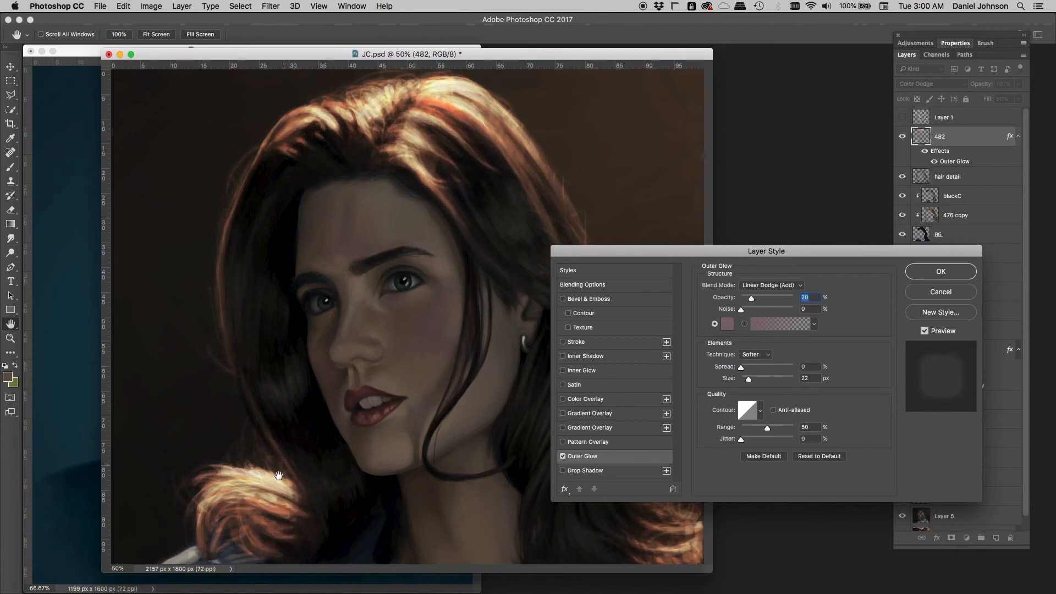
click(959, 295)
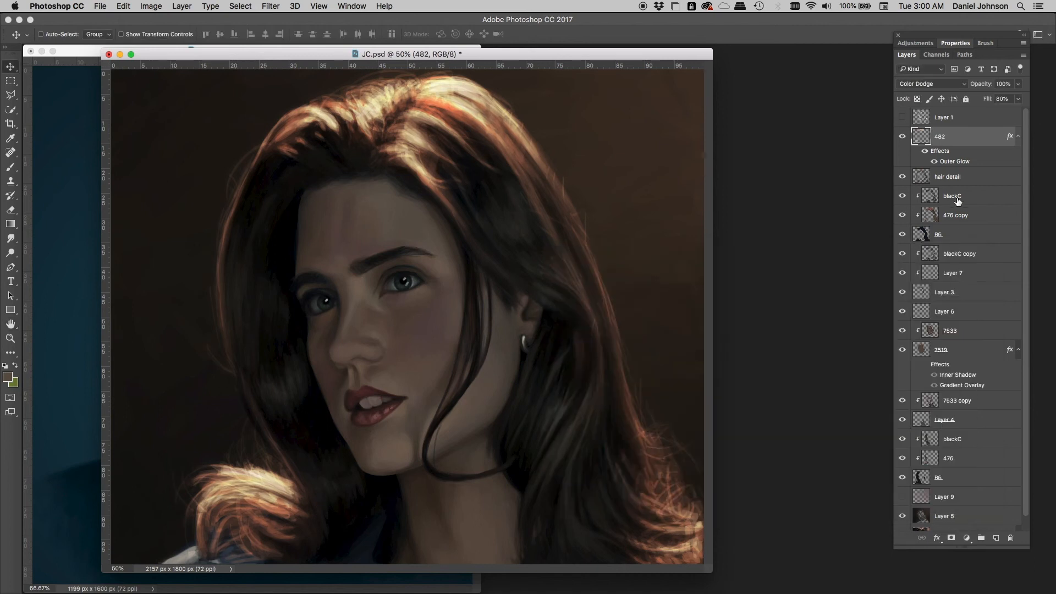
click(925, 153)
click(926, 154)
Select the 7519 layer, compare the portrait with it hidden and shown, and turn on its layer effects.
click(966, 353)
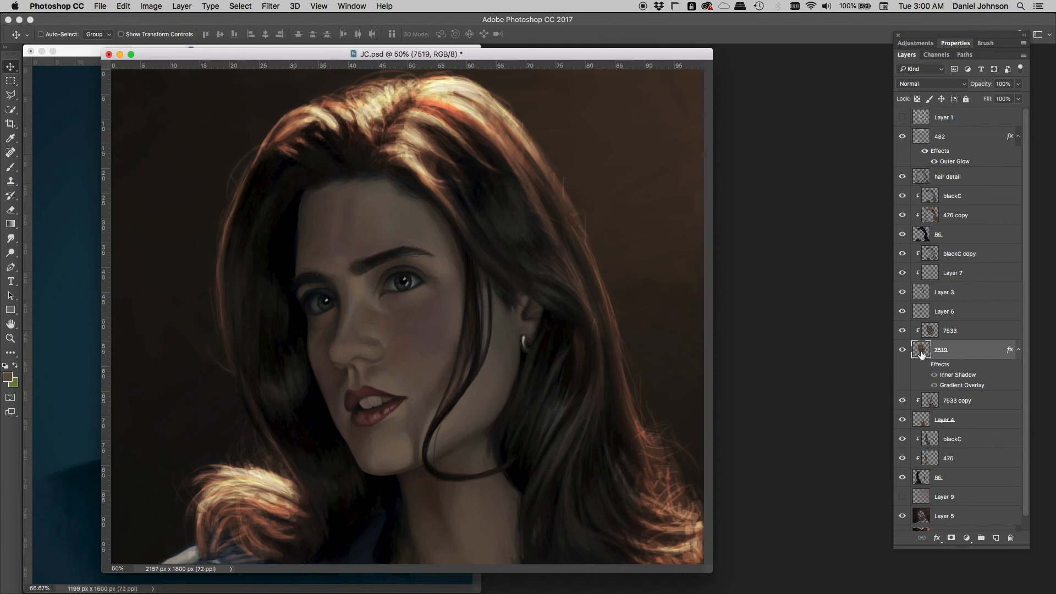
click(902, 351)
click(902, 350)
click(934, 374)
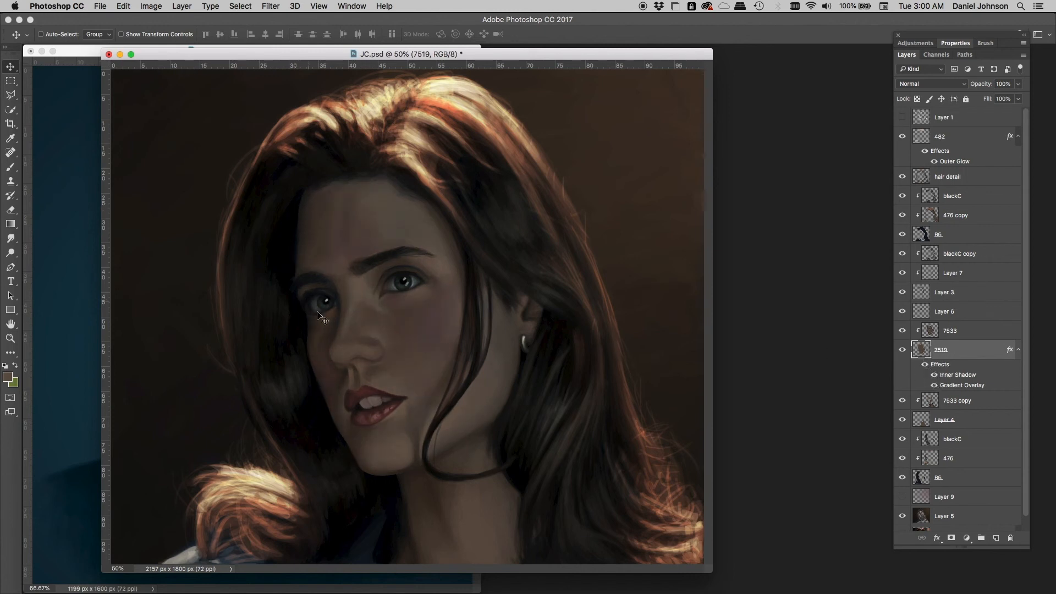
Compare the 7519 layer with its Gradient Overlay off and on, and with all its effects off and on.
click(934, 385)
click(934, 385)
click(926, 365)
click(926, 365)
Select Layer 9, make it visible behind the hair, and review its Opacity and Fill settings.
click(944, 495)
click(902, 496)
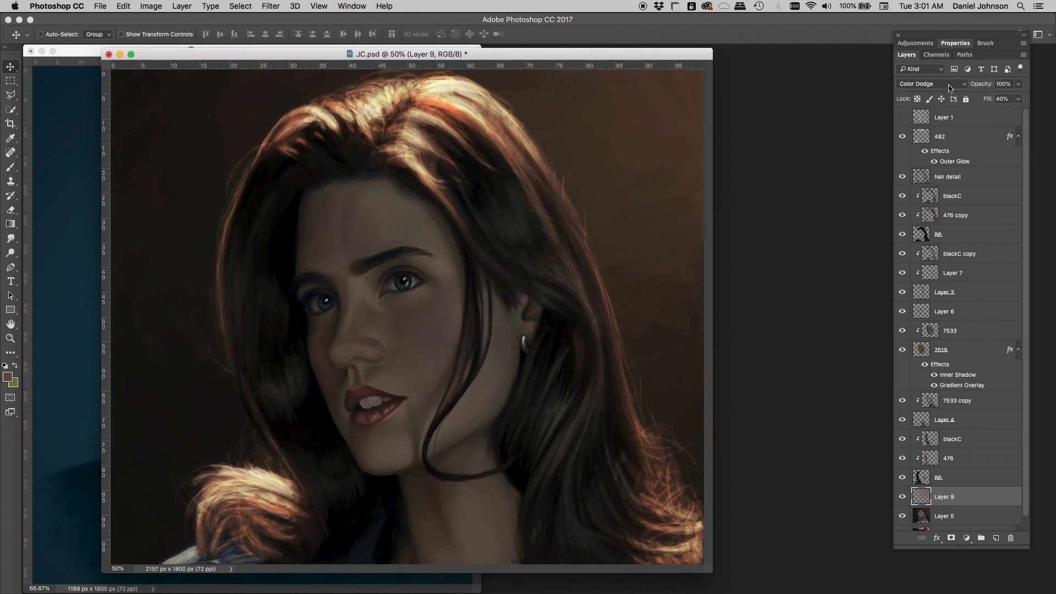
click(1004, 85)
click(1004, 99)
Reduce the JC.psd view to 33.3% and place its window beside the BC.psd portrait.
key(super+minus)
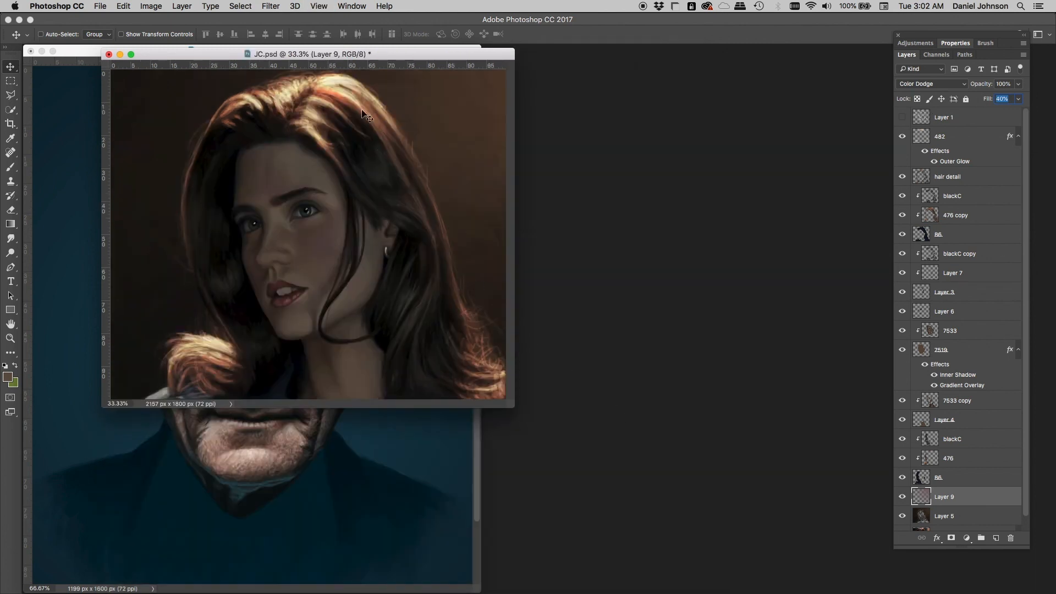
drag(368, 54, 735, 74)
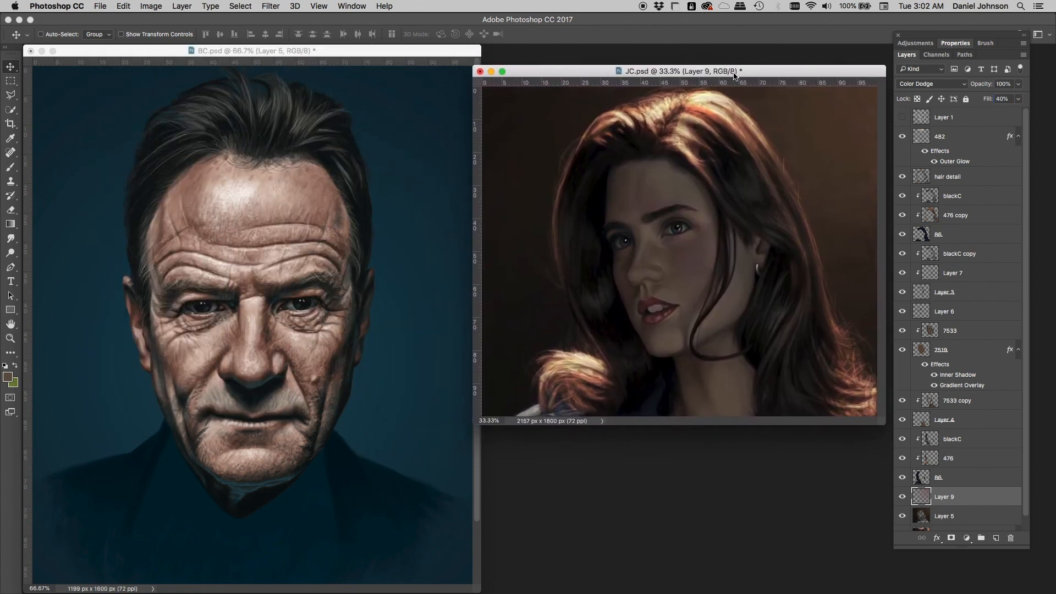